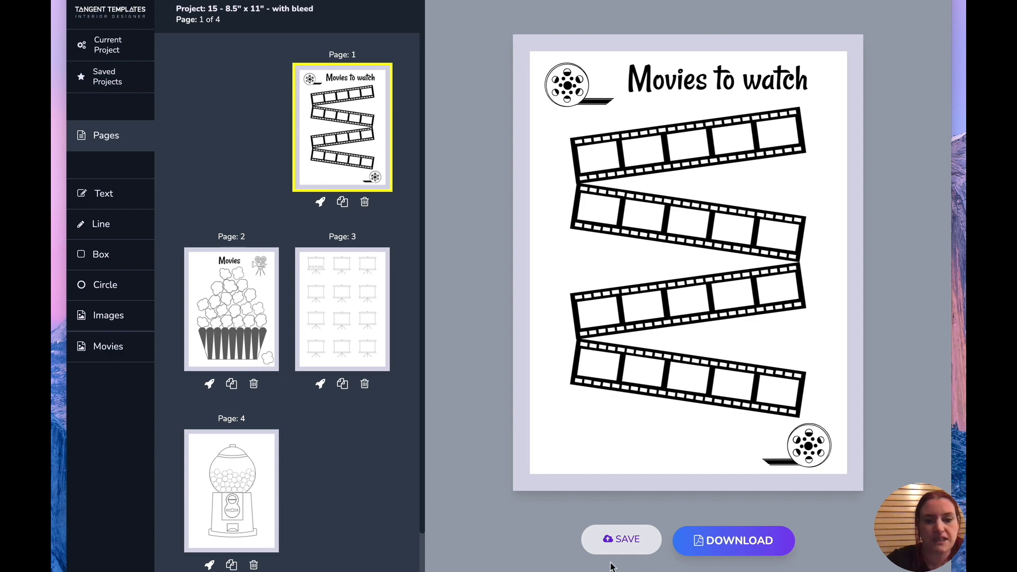
Add one new page to the project and open it.
scroll(248, 558, down, 2)
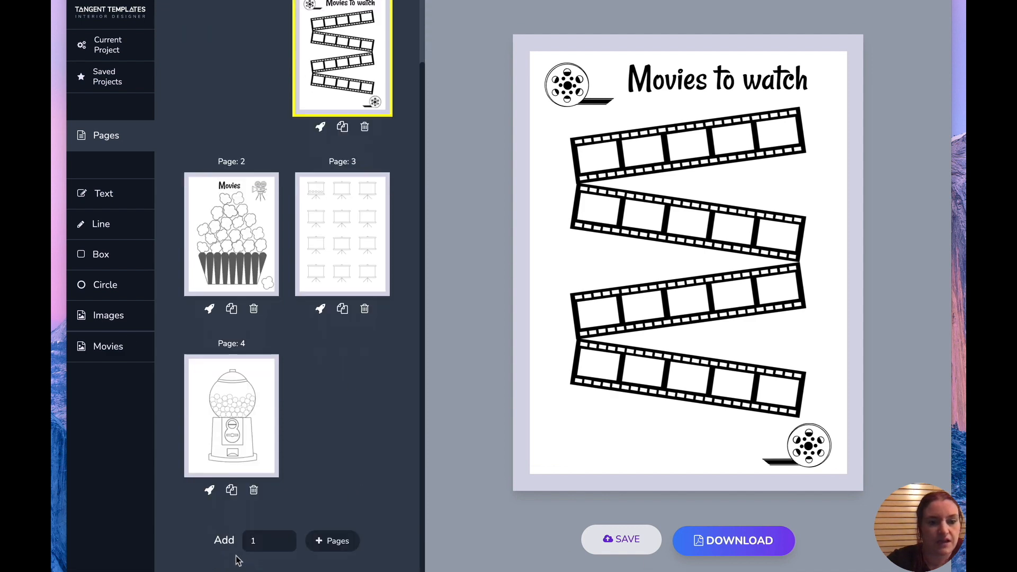
click(328, 541)
click(310, 148)
click(325, 392)
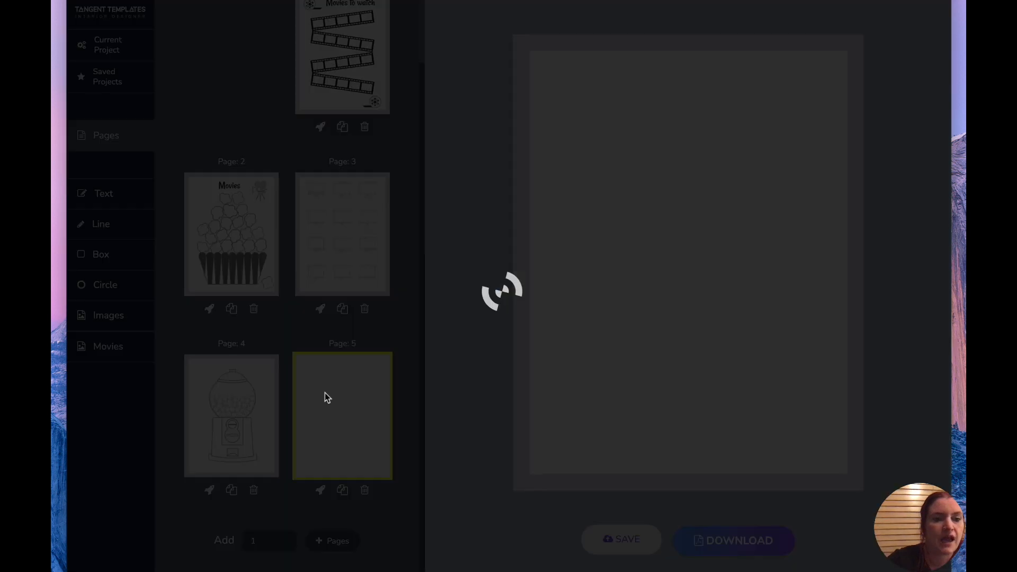
Browse the Movies image category.
click(109, 327)
scroll(313, 154, down, 8)
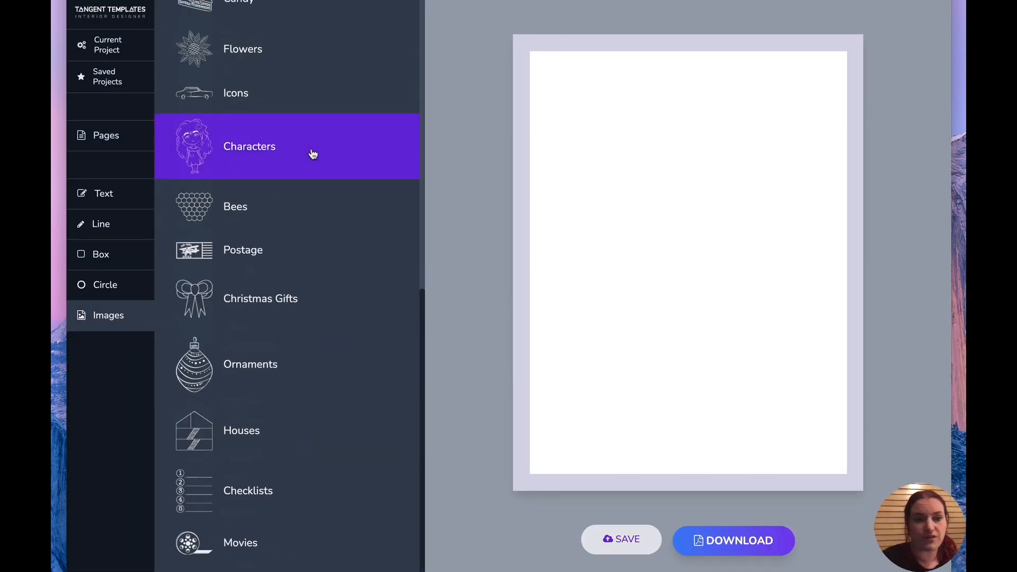
click(224, 541)
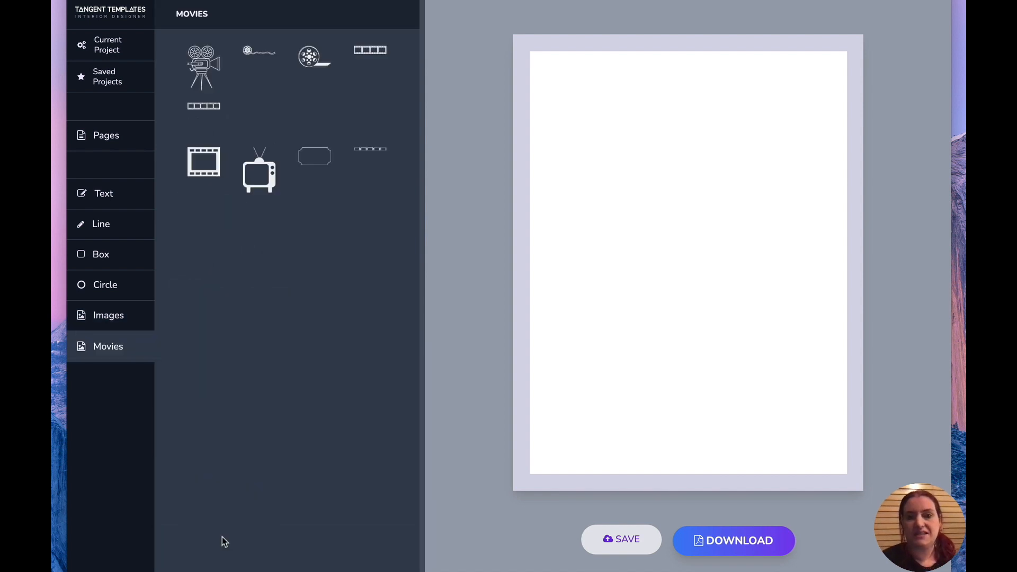
Insert the heart rating row from the Ratings category and enlarge it to about 4.09 in wide.
click(109, 326)
scroll(286, 561, down, 10)
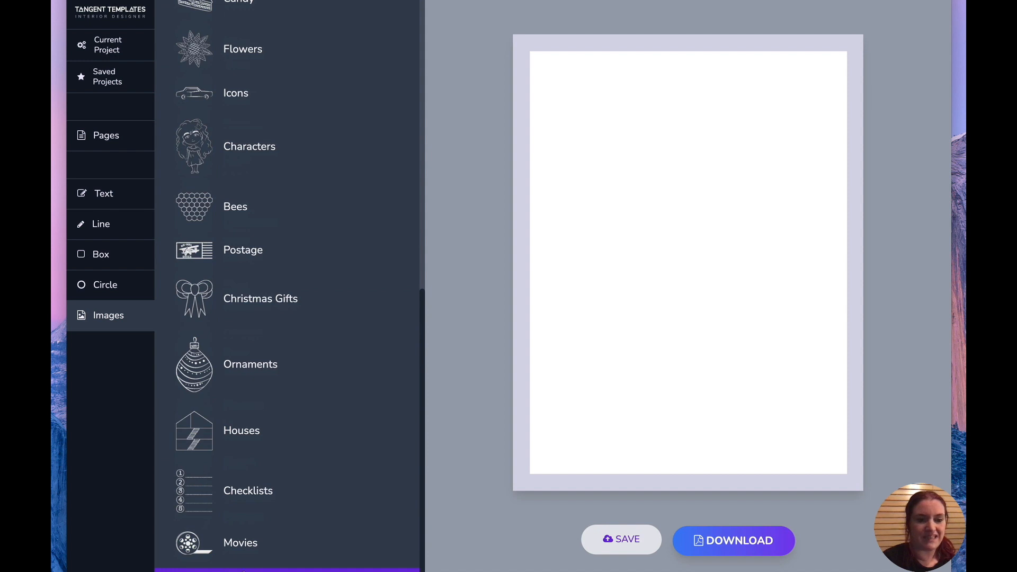
click(244, 569)
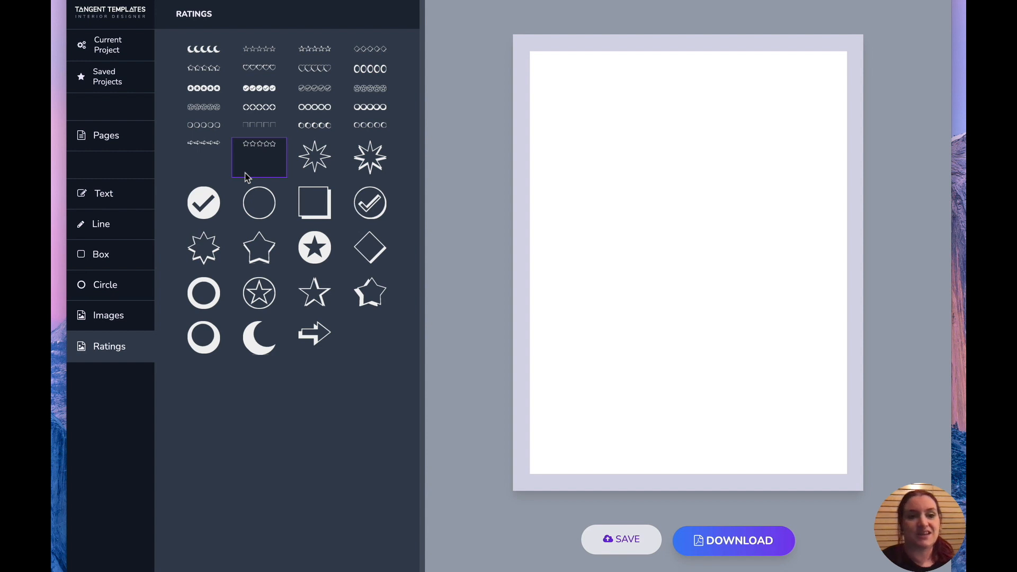
click(254, 67)
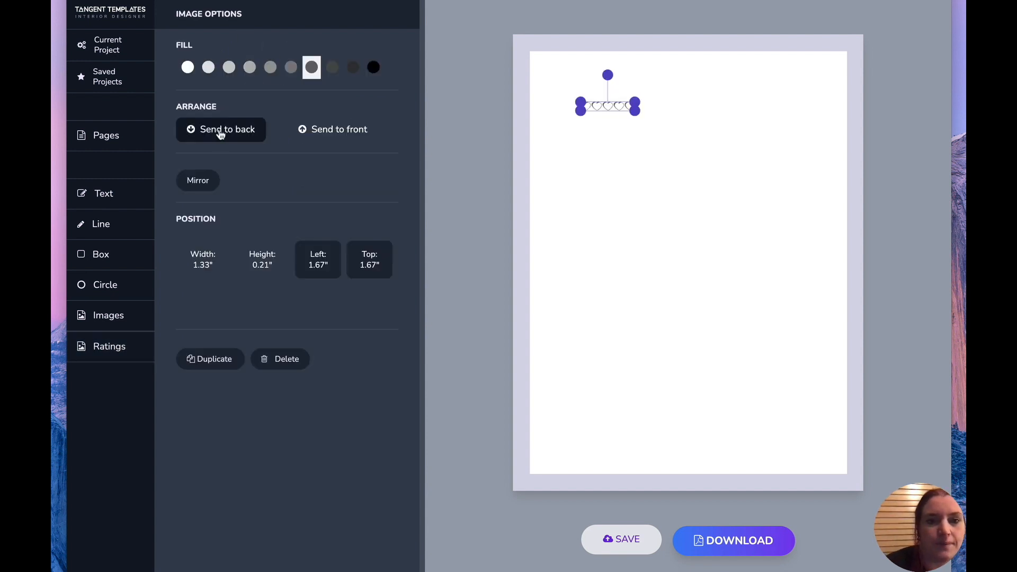
drag(639, 115, 756, 157)
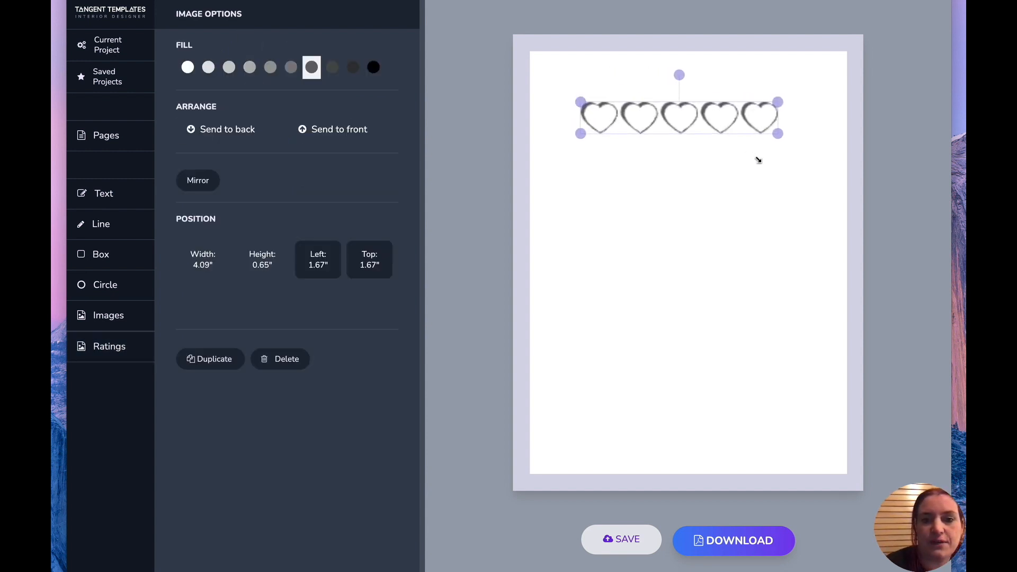
Add a star rating row below the hearts, sized about 4.11 in wide.
click(126, 349)
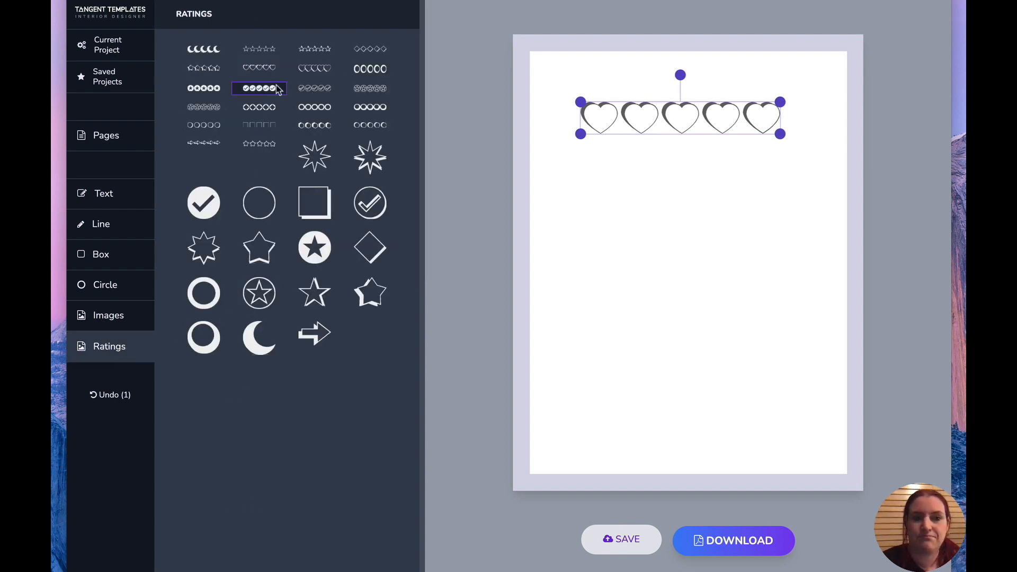
click(306, 57)
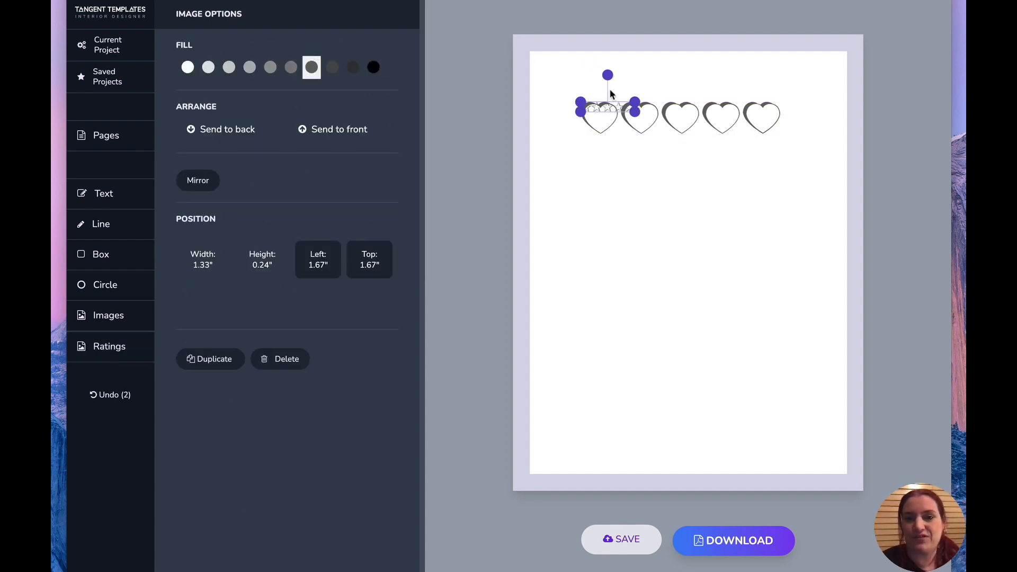
drag(636, 119, 703, 178)
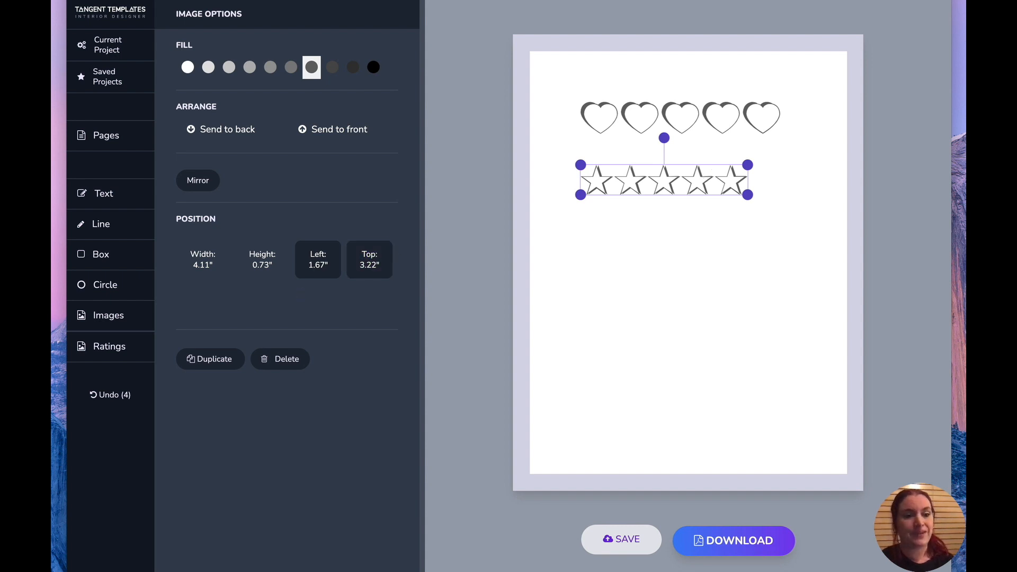
Add a circled checkmark rating row about 5.95 in wide and move it below the stars.
click(85, 358)
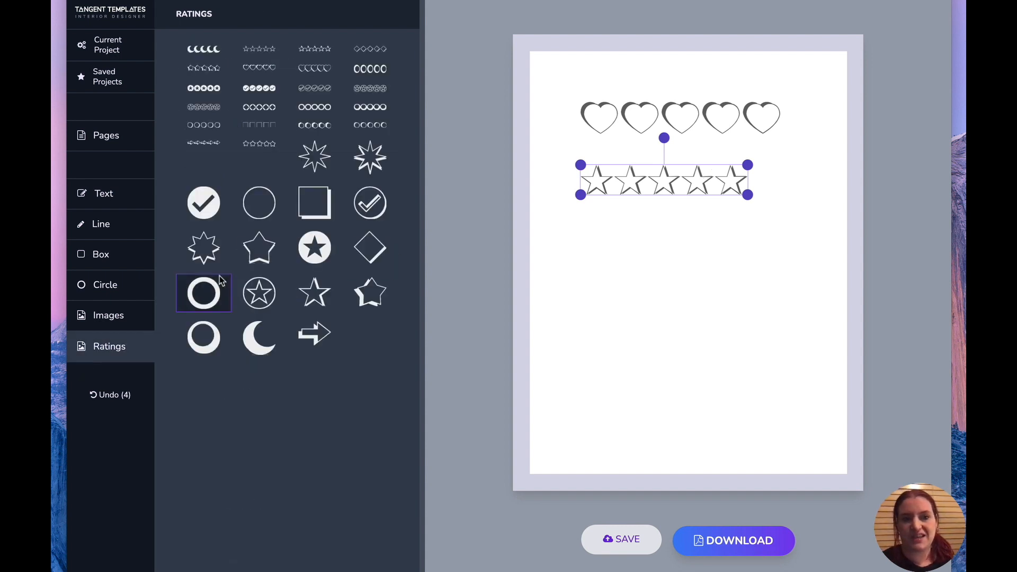
click(323, 86)
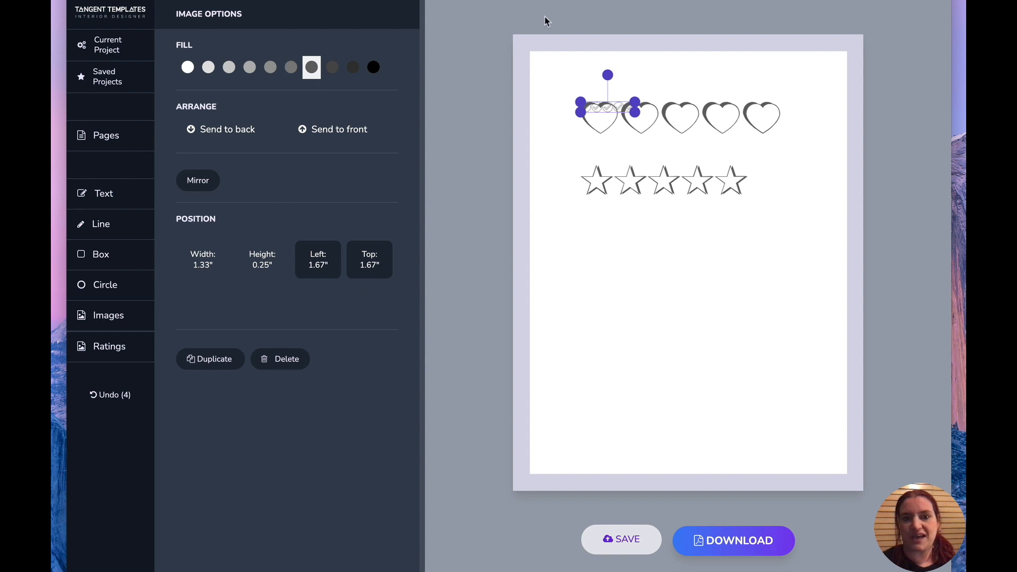
drag(636, 111, 774, 198)
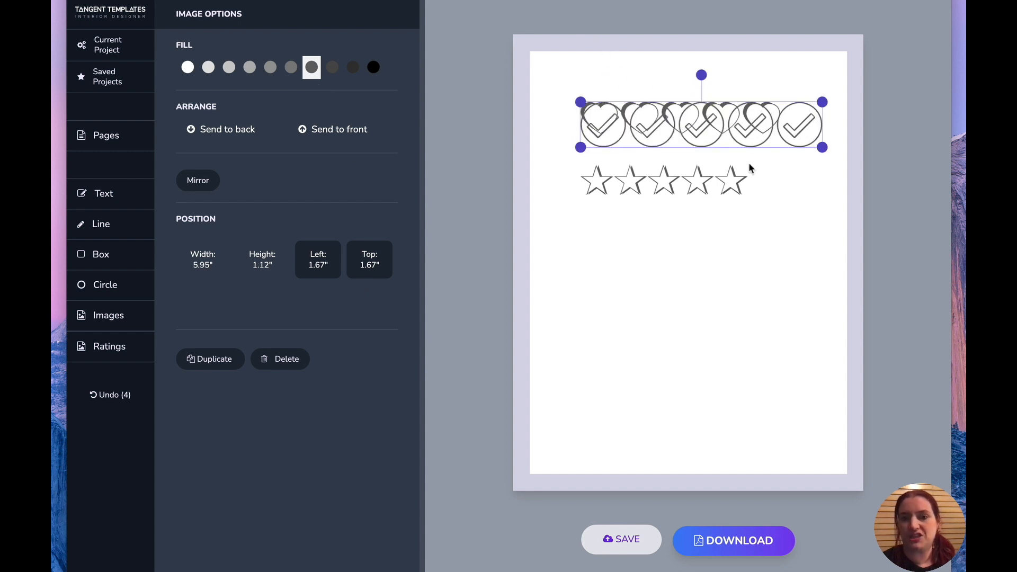
drag(730, 130, 727, 293)
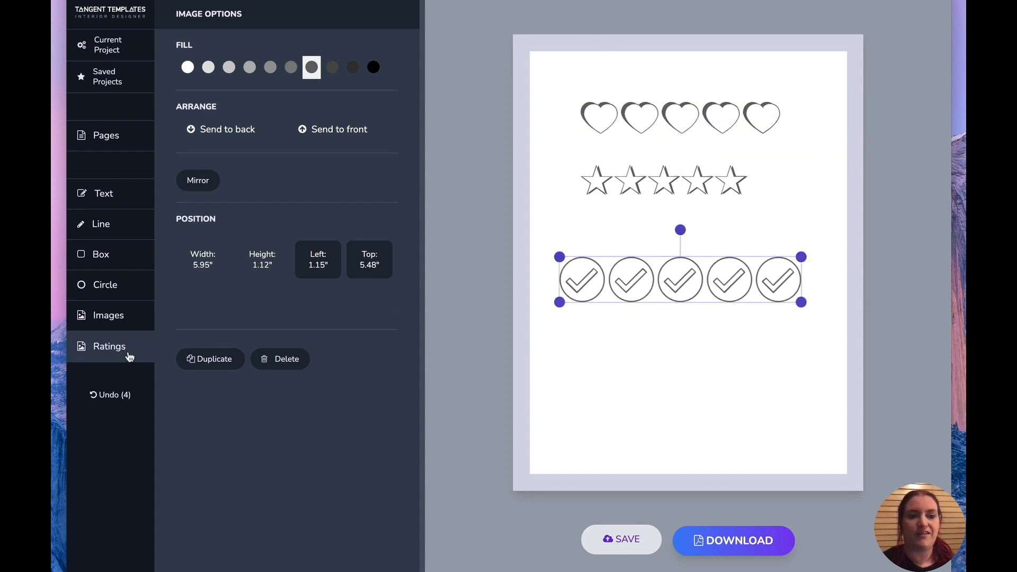
Add a crescent moon rating row about 4.68 in wide beneath the checkmarks.
click(129, 351)
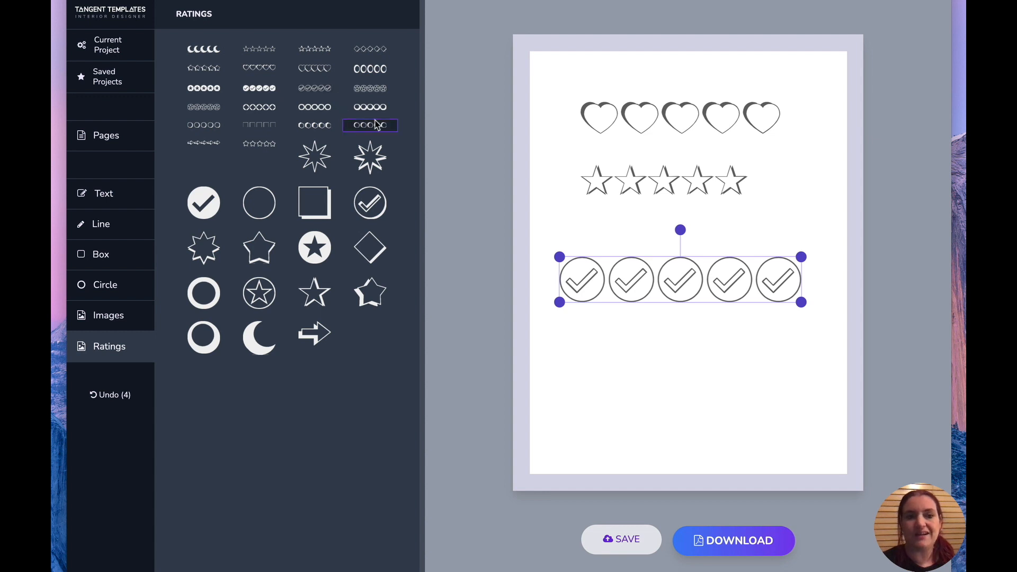
click(205, 46)
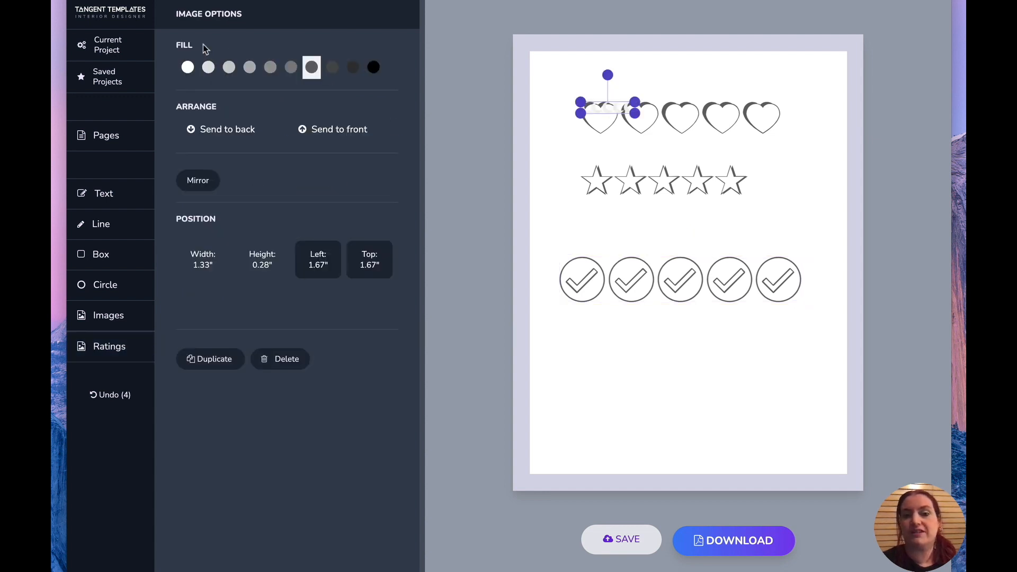
drag(635, 112, 764, 366)
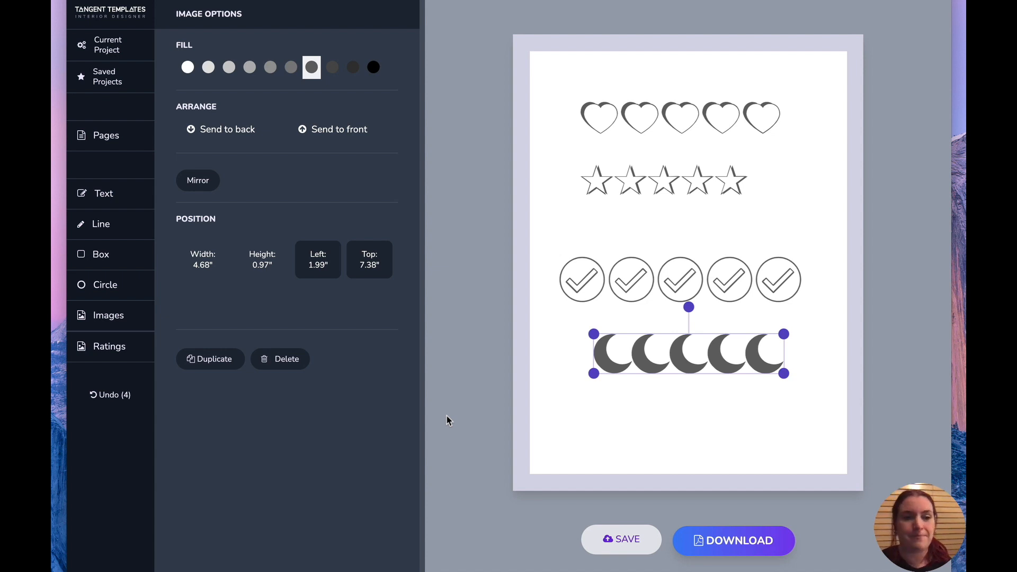
Switch to page 1 and open the Movies image category.
click(128, 142)
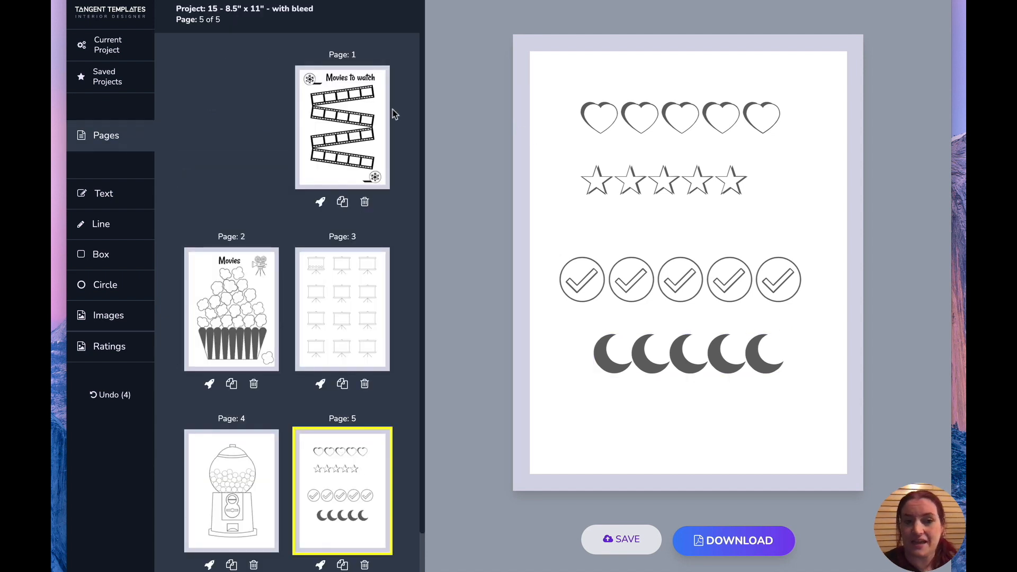
click(339, 113)
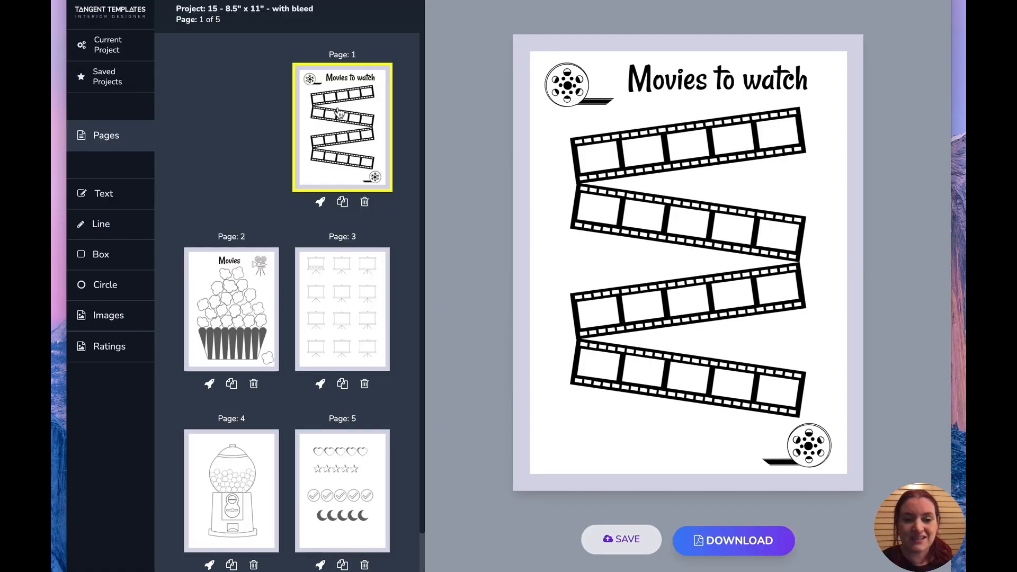
click(118, 316)
scroll(209, 452, down, 10)
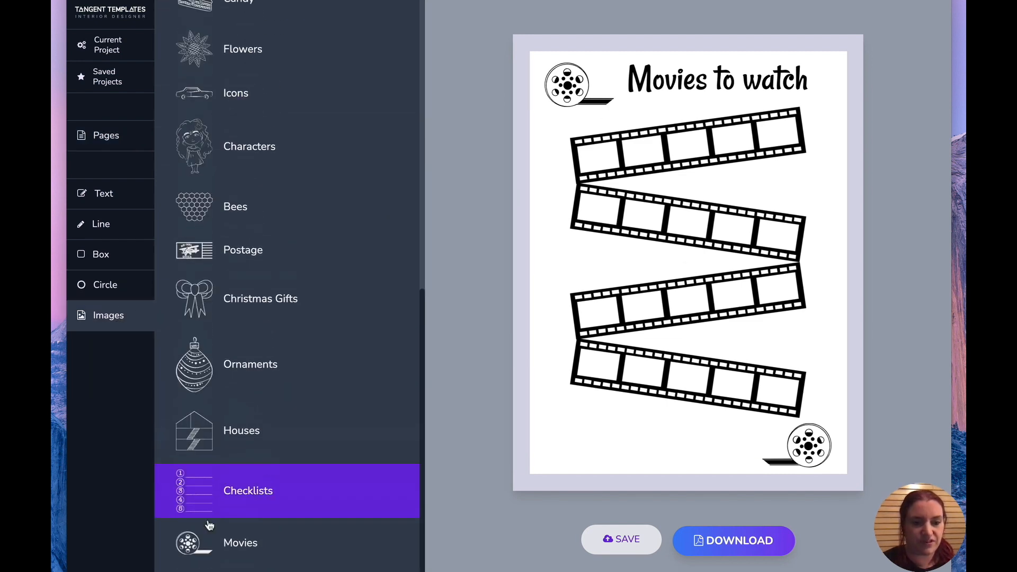
click(228, 548)
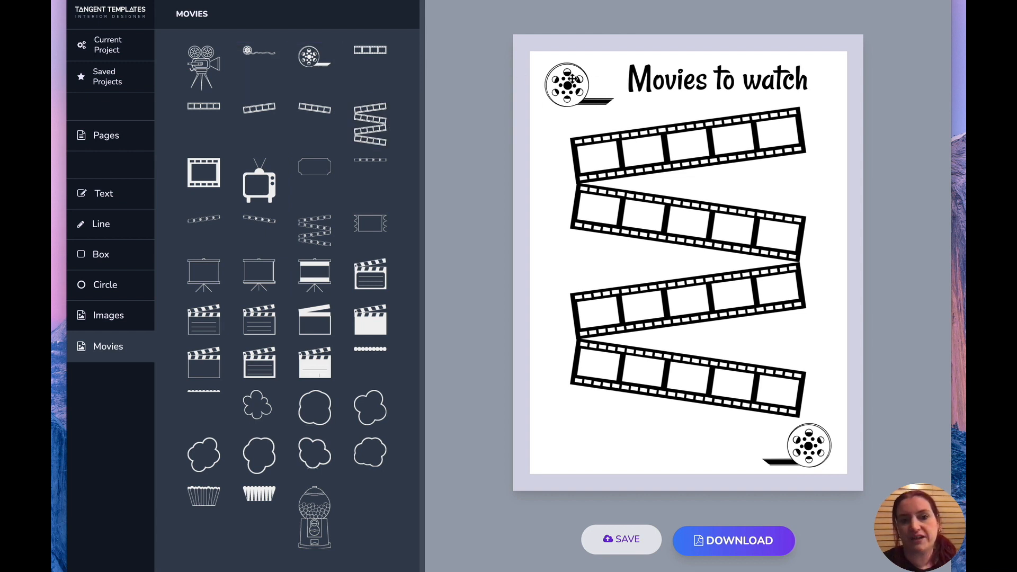
click(263, 58)
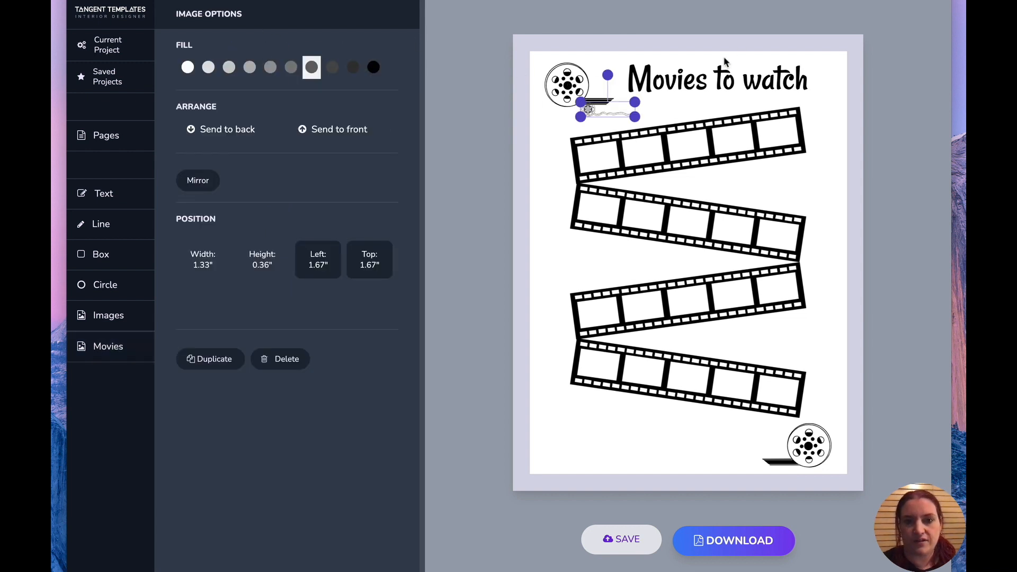
drag(615, 113, 730, 475)
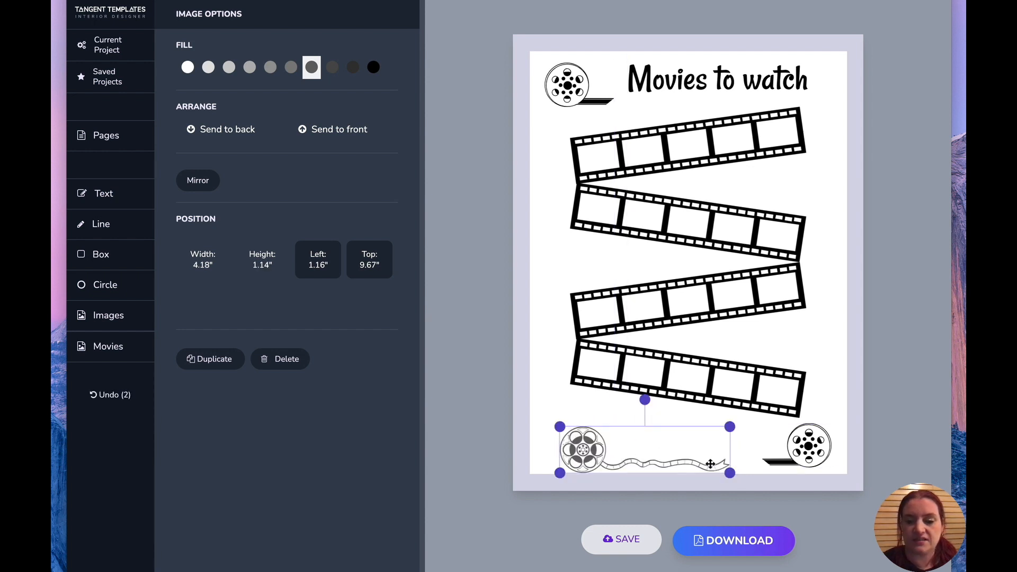
key(Delete)
Delete the existing zigzag film strip from page 1.
click(79, 344)
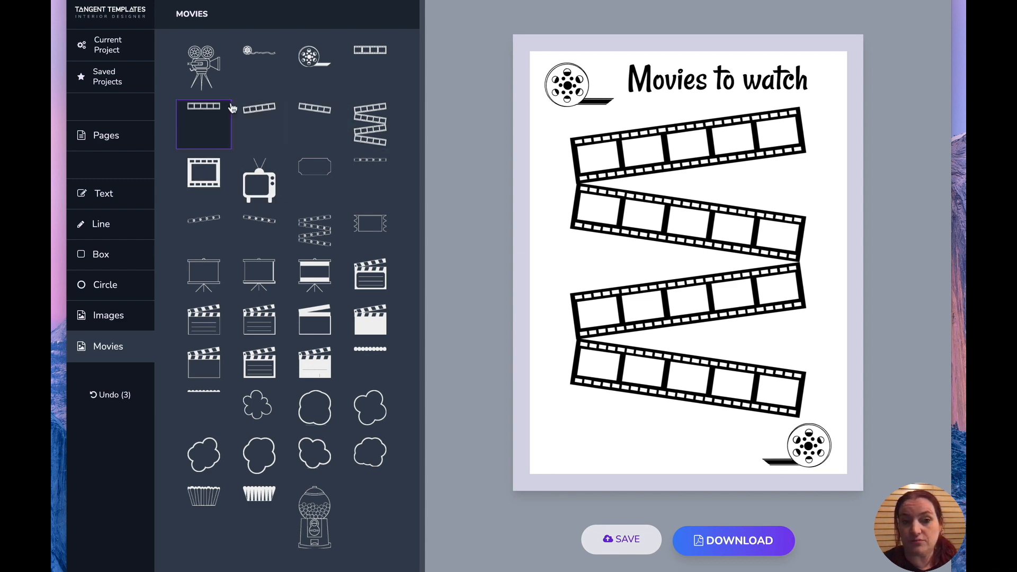
mouse_move(669, 154)
mouse_down()
mouse_move(637, 243)
mouse_move(683, 150)
mouse_move(672, 151)
mouse_up()
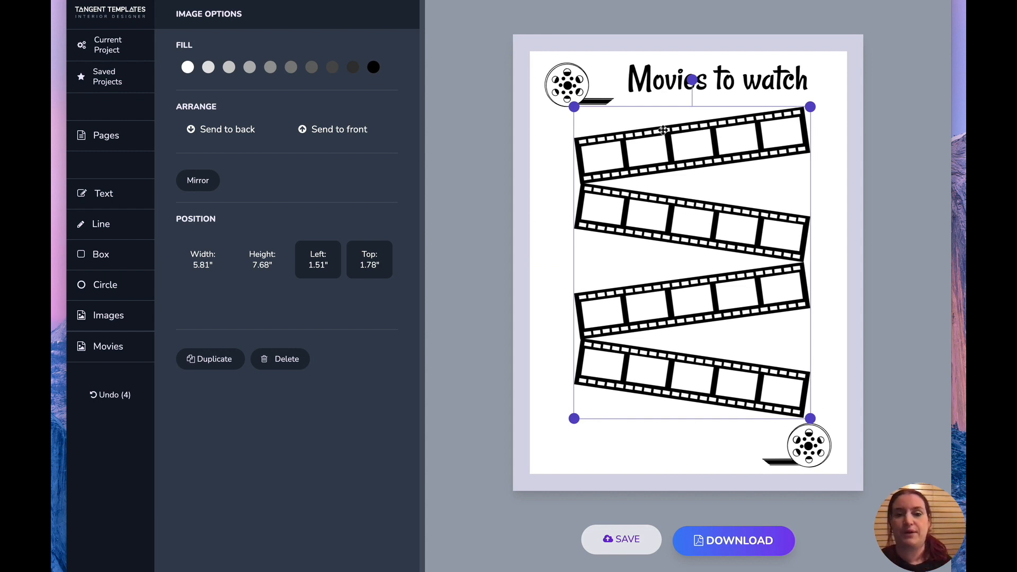
key(Delete)
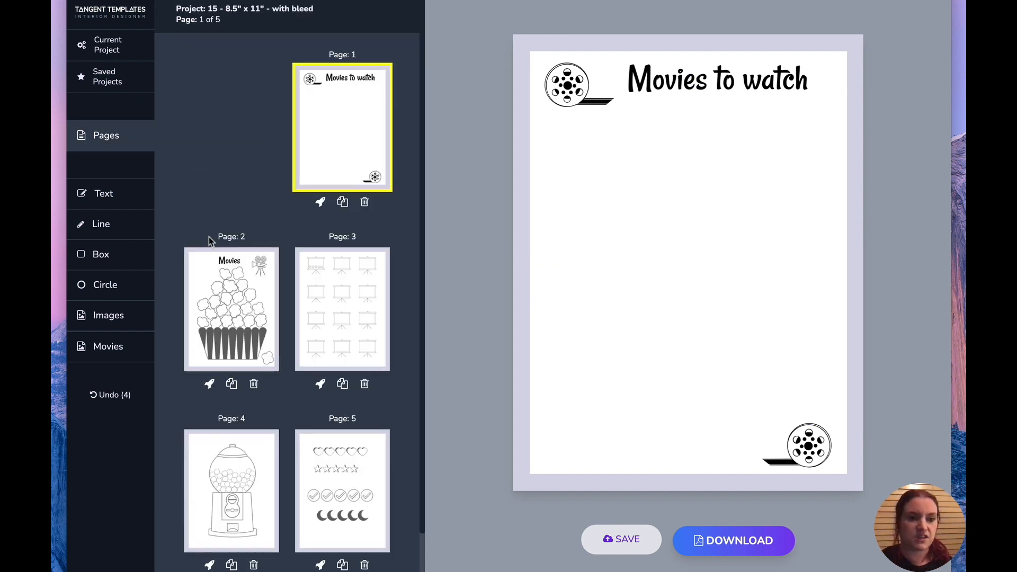
Insert the zigzag film strip image, size it about 5.52 by 7.29 in, and fill it black.
click(115, 346)
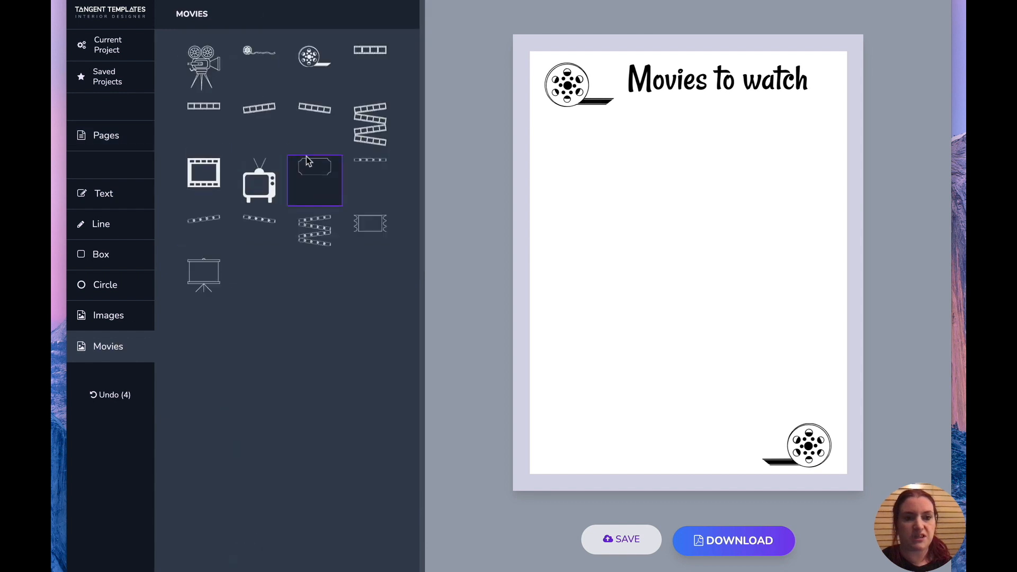
click(369, 125)
drag(636, 176, 808, 376)
drag(712, 233, 716, 243)
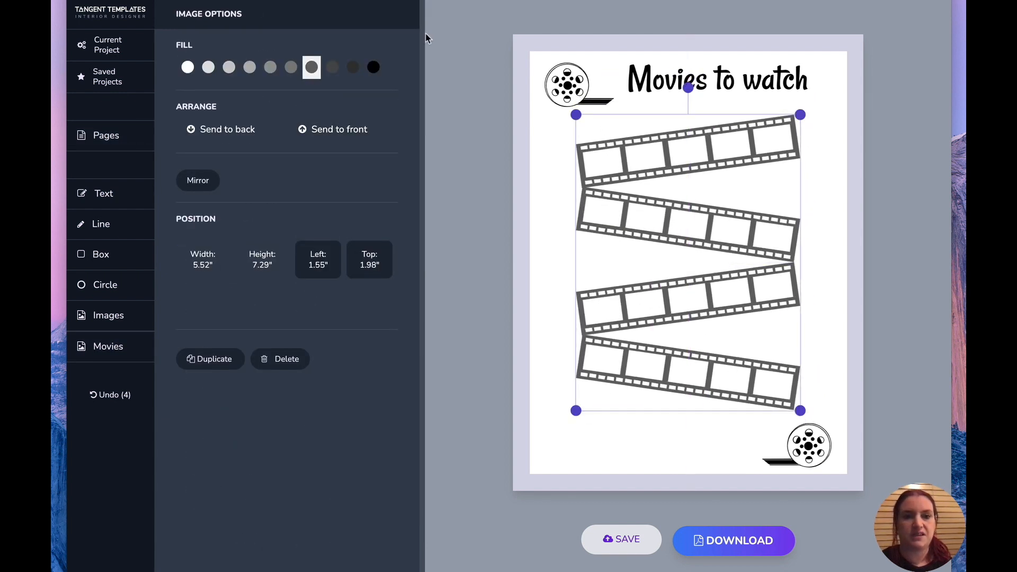
click(373, 66)
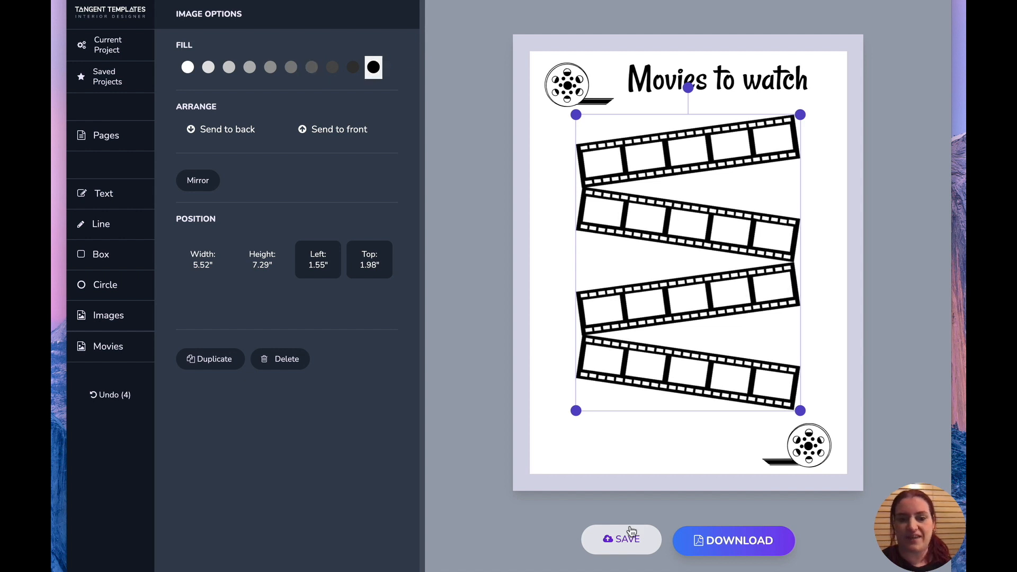
Download the design.
click(719, 552)
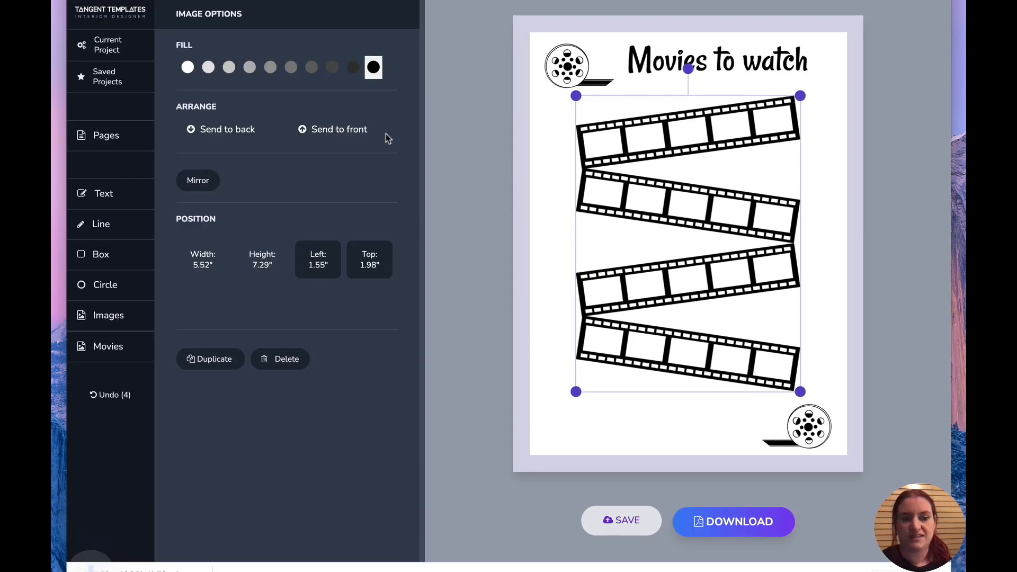
click(165, 565)
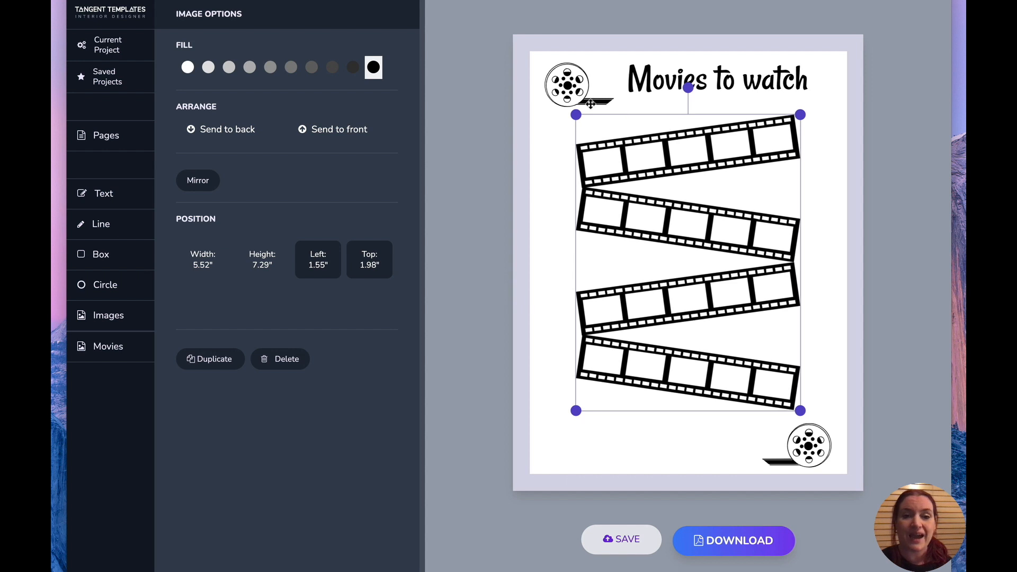
Enlarge the film strip to about 5.80 by 7.66 in.
drag(575, 114, 556, 103)
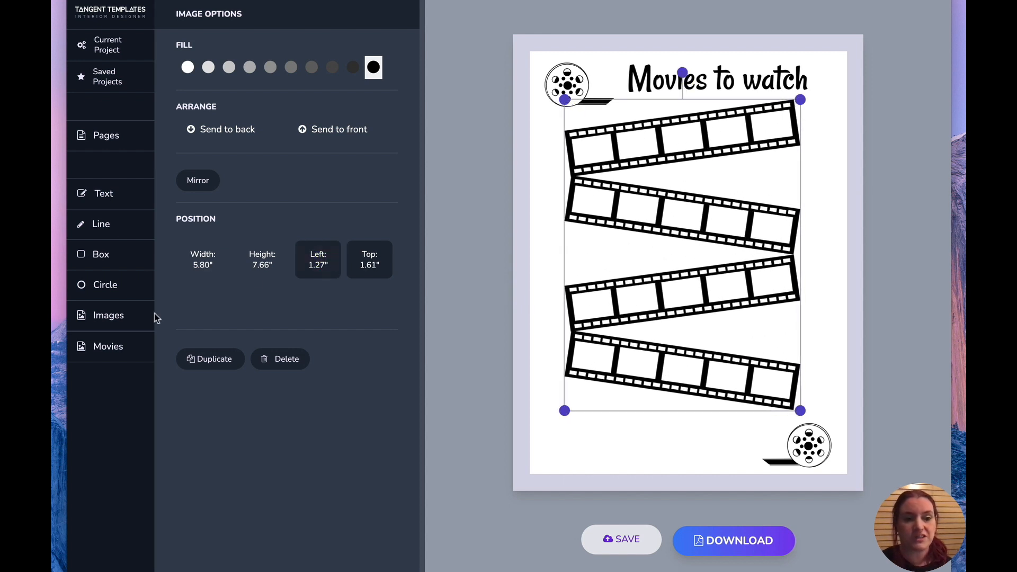
Insert a star rating row from the Ratings images and place it in the first frame of the zigzag film strip.
click(109, 323)
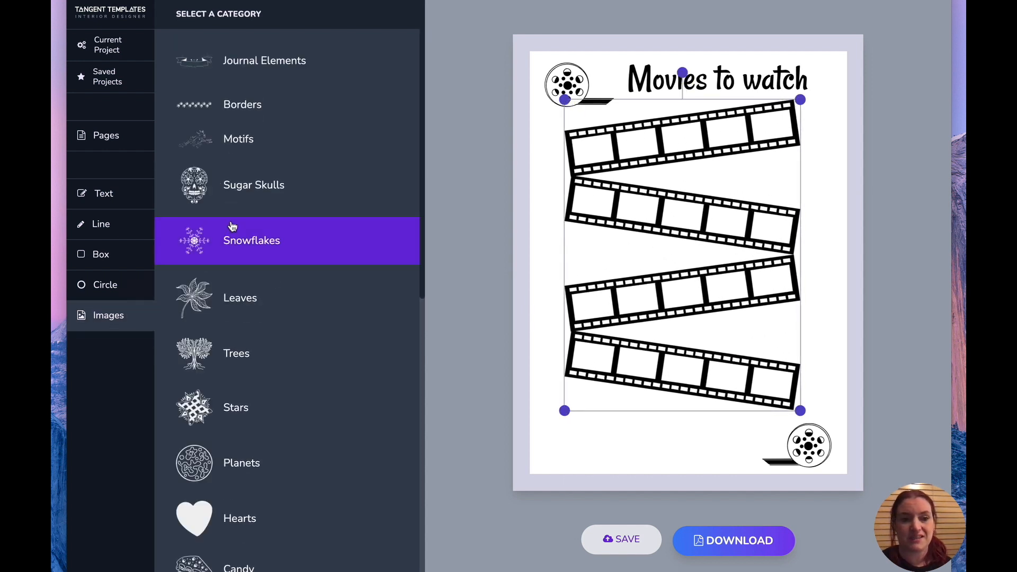
scroll(229, 254, down, 10)
click(286, 569)
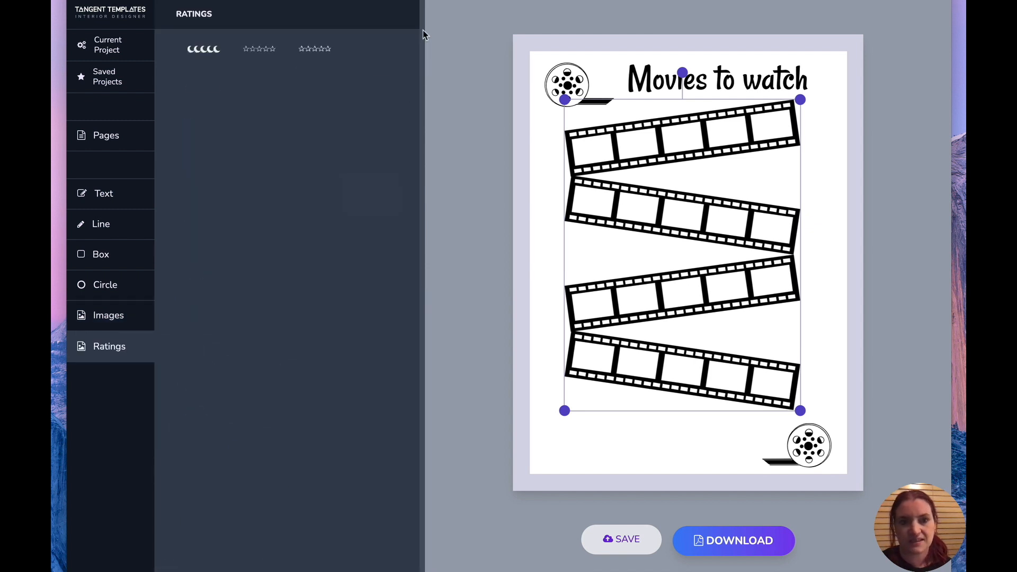
click(271, 45)
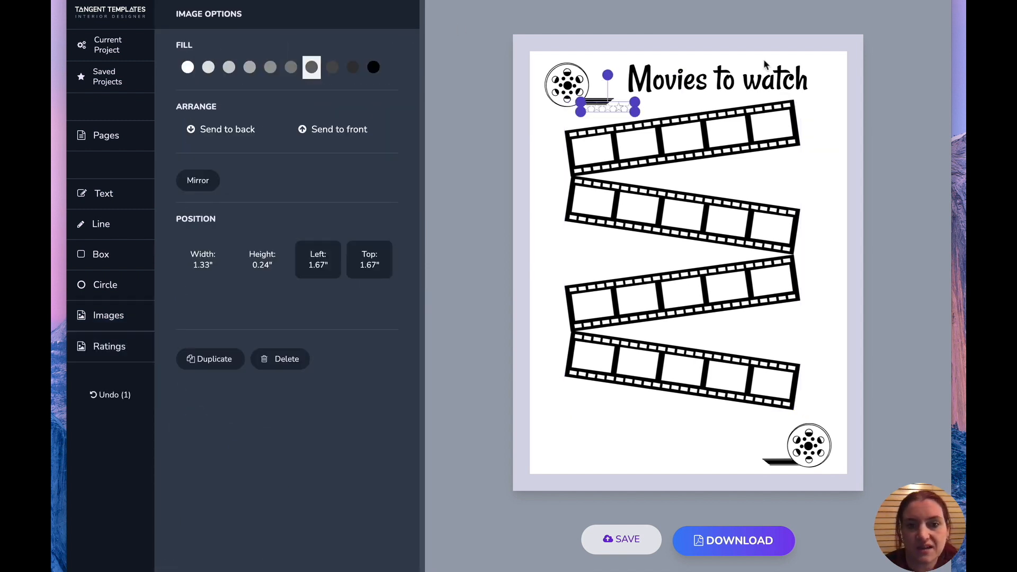
drag(622, 106, 593, 157)
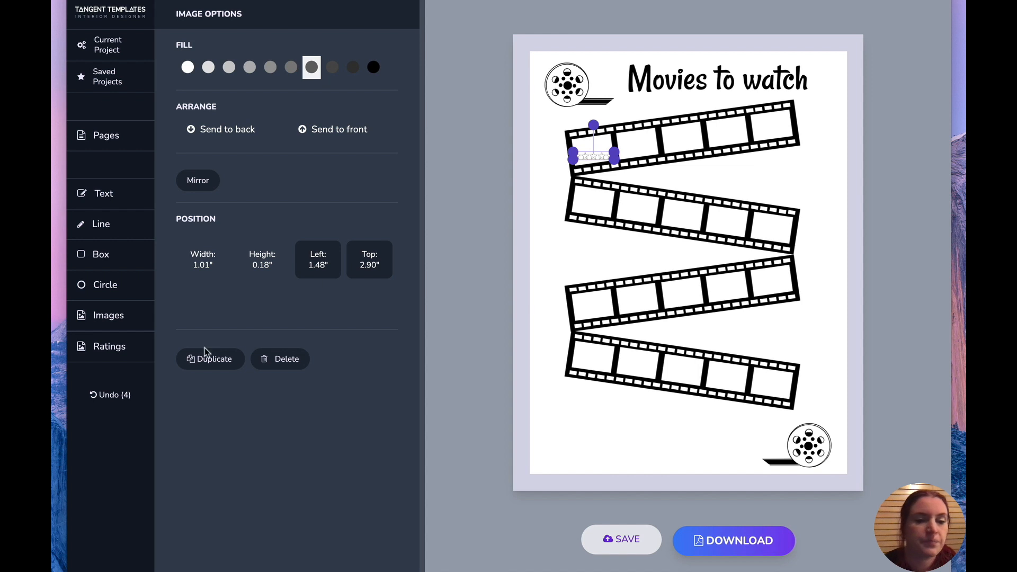
Remove the enlarged zigzag film strip from page 1.
click(747, 330)
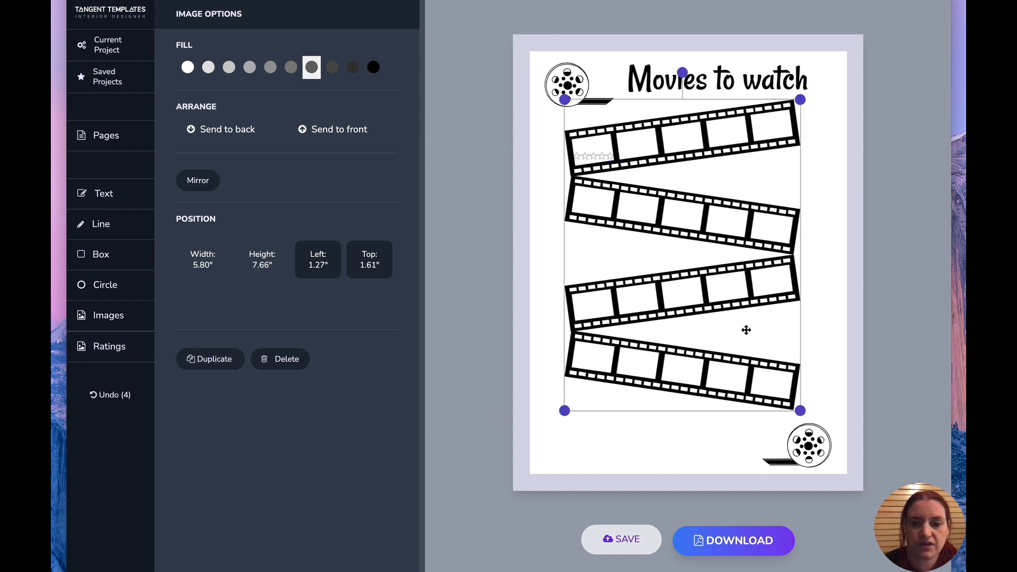
key(Delete)
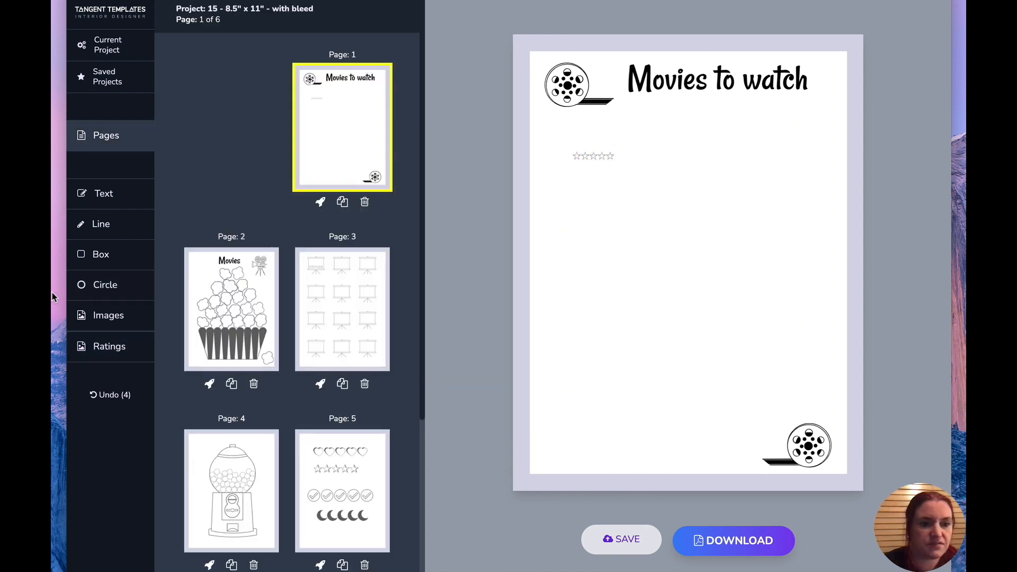
Insert a straight film strip from the Movies images and enlarge it to about 6.08 by 1.22 in.
click(91, 316)
scroll(222, 487, down, 10)
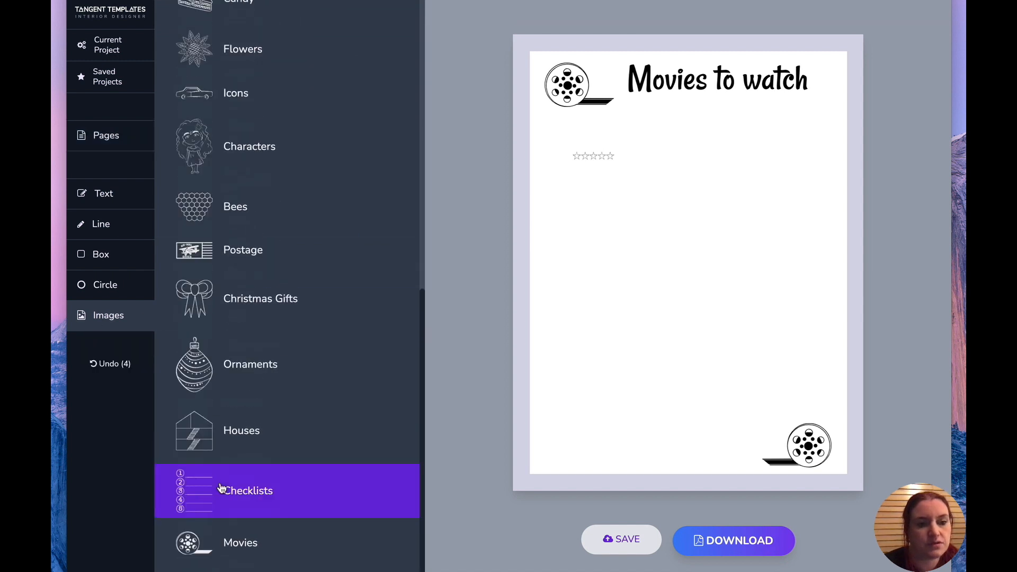
click(242, 536)
click(199, 110)
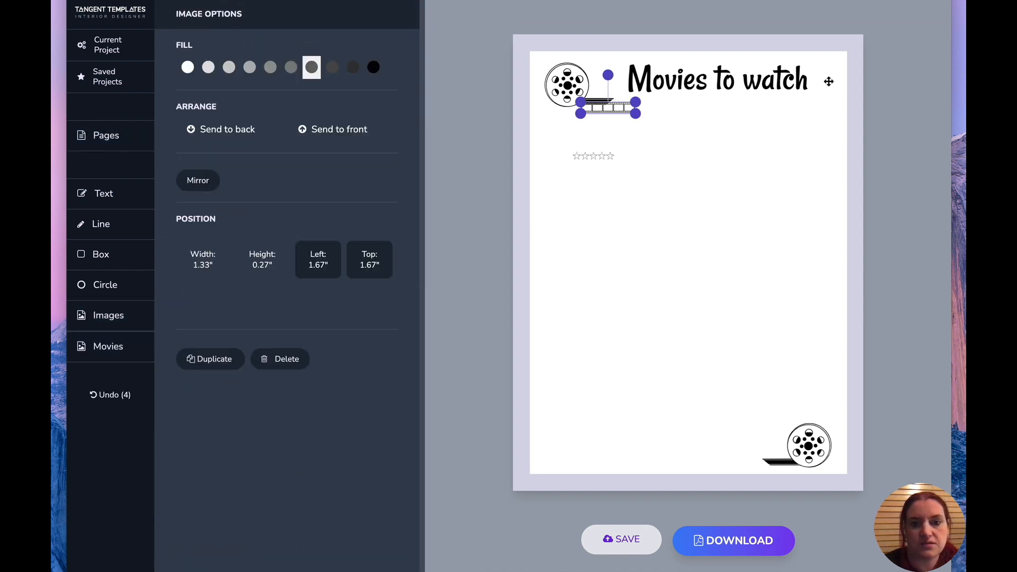
drag(635, 114, 792, 193)
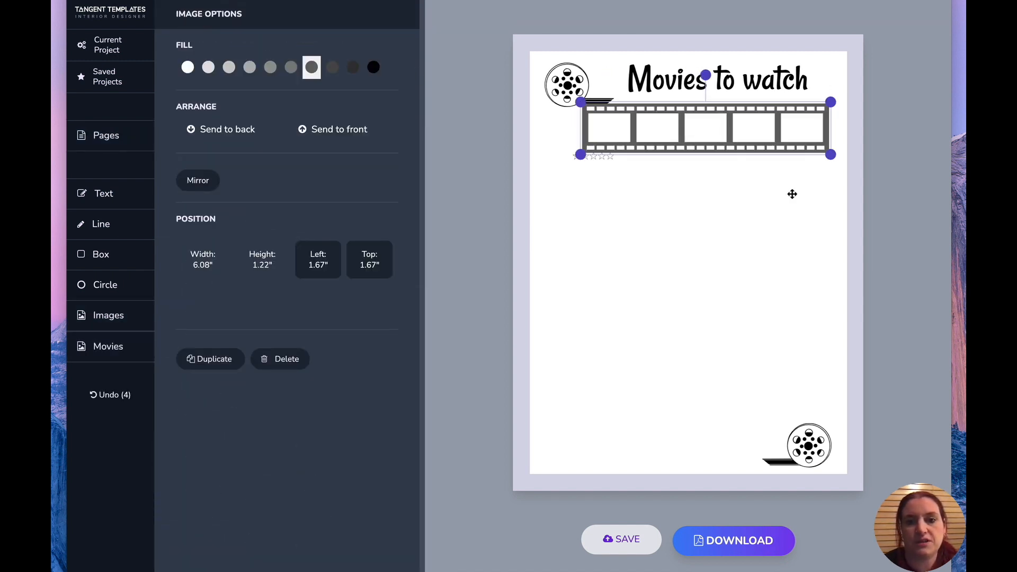
Rearrange the straight film strip and the star rating row lower on page 1, tilting the strip slightly.
drag(737, 145, 731, 202)
drag(599, 154, 603, 304)
drag(639, 190, 632, 155)
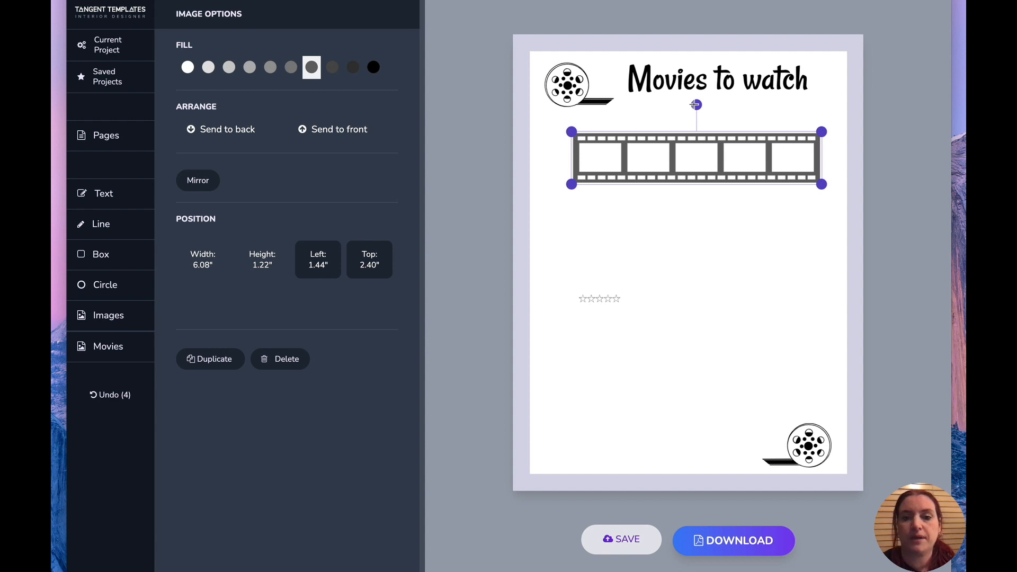
drag(696, 105, 710, 106)
drag(699, 159, 694, 208)
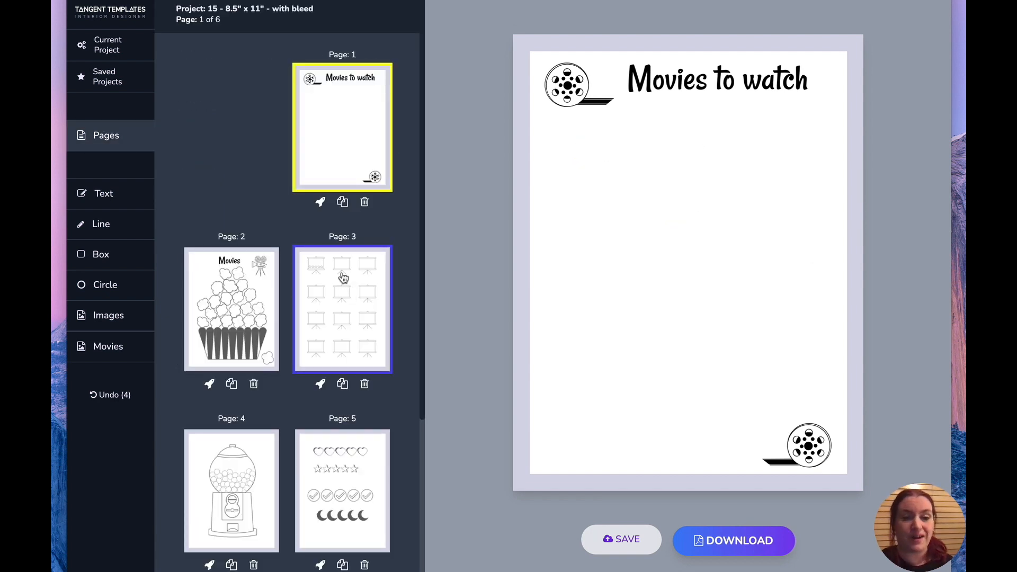
On page 3, delete the bottom-right projector screen.
click(343, 277)
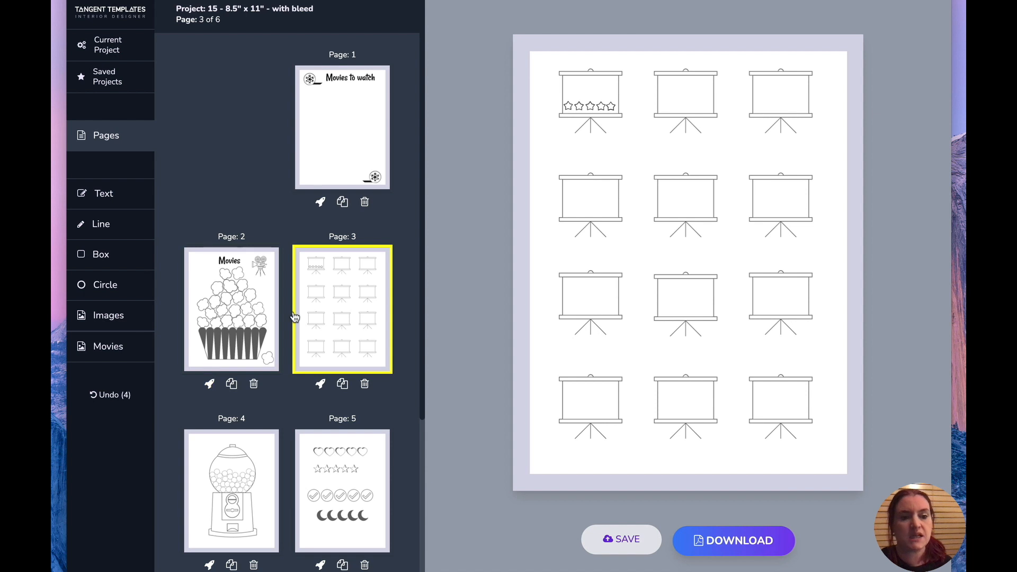
click(112, 344)
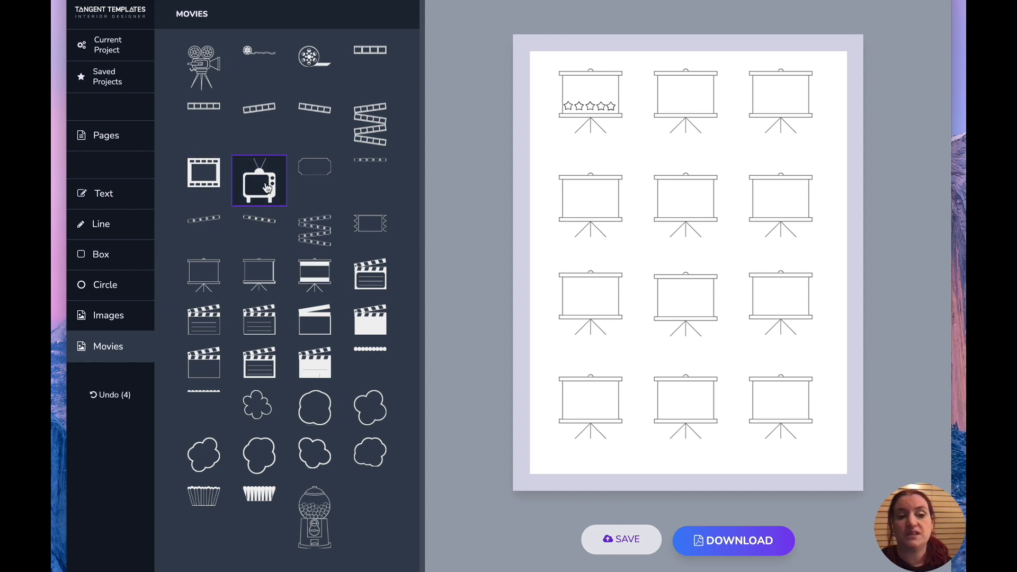
click(755, 400)
key(Delete)
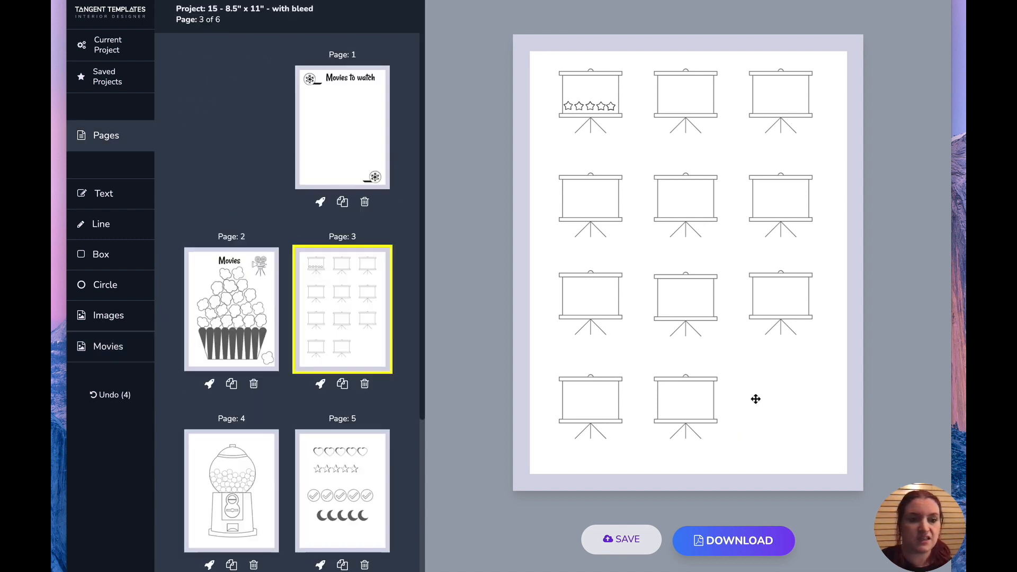
Insert the TV image from Movies and place it in the bottom-right spot of page 3.
click(130, 355)
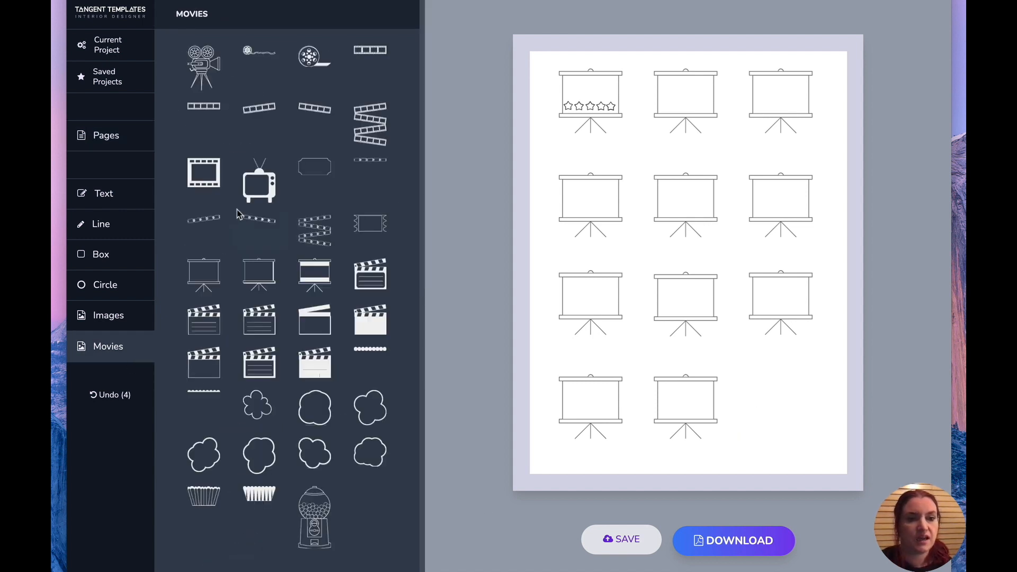
click(257, 188)
drag(624, 159, 794, 406)
Replace the bottom-middle projector screen with a clapperboard image about 2.26 by 2.15 in.
click(713, 402)
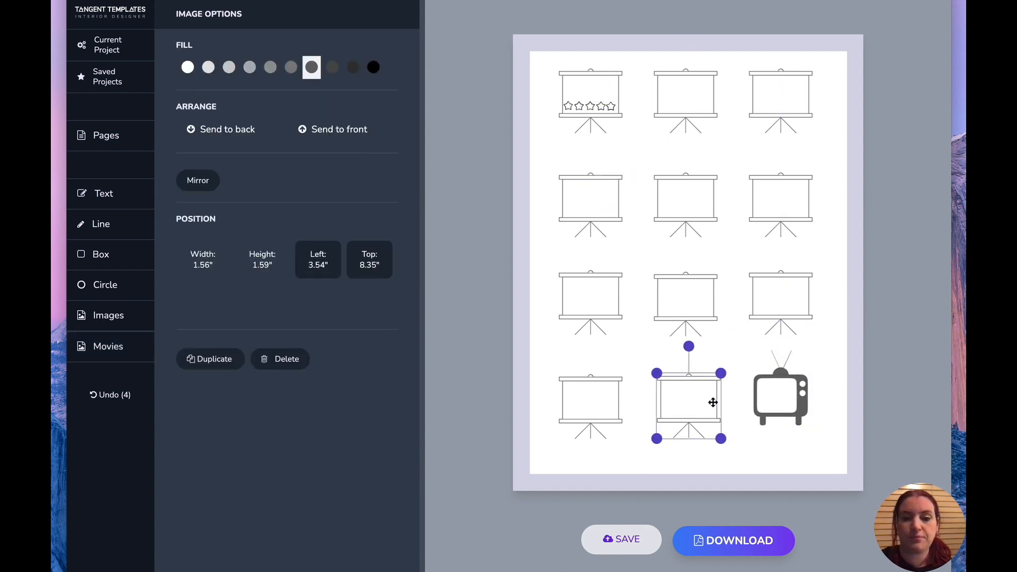
key(Delete)
click(111, 349)
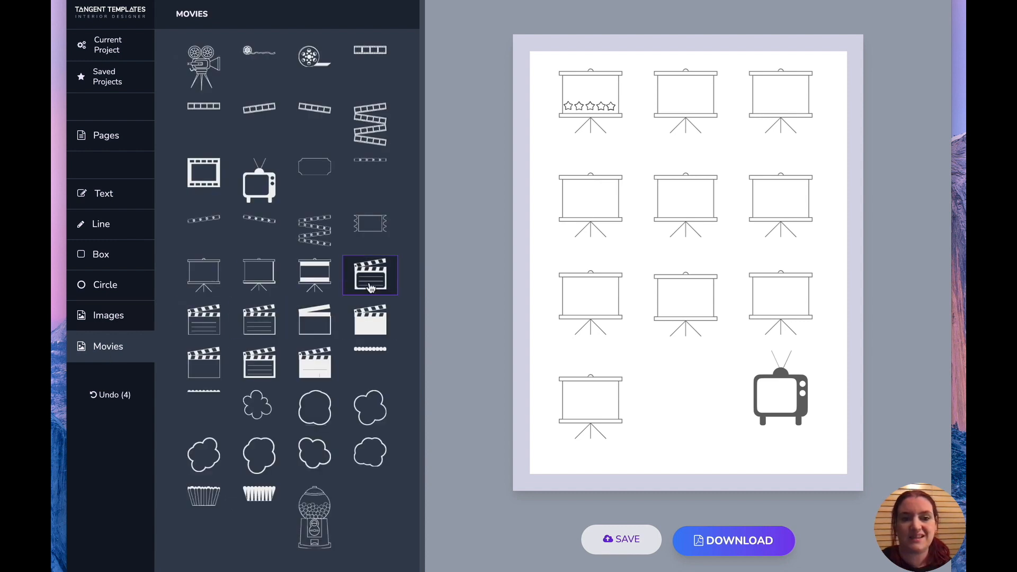
click(371, 288)
drag(614, 137, 738, 455)
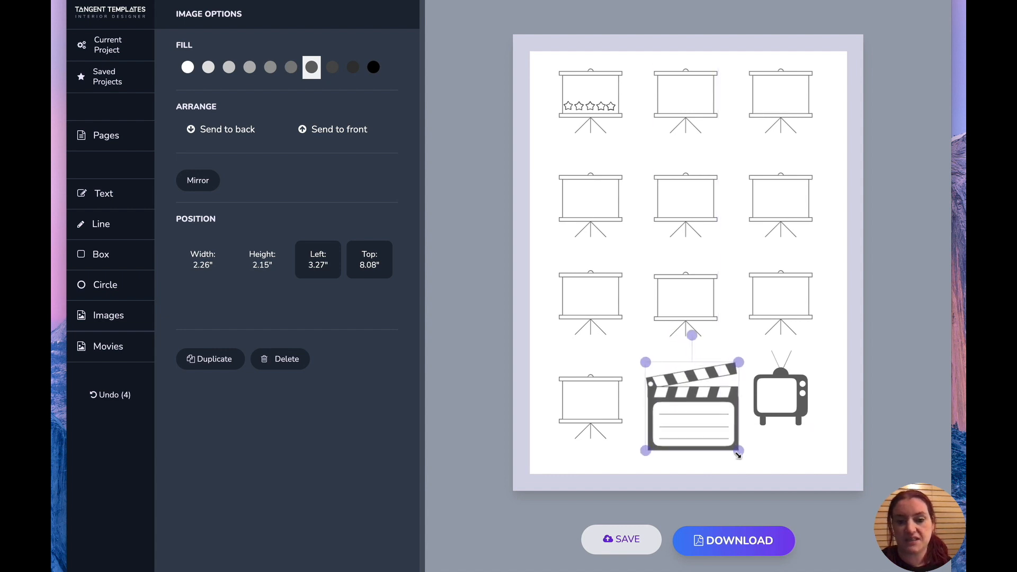
Enlarge the TV slightly toward the bottom-right corner of page 3.
click(767, 399)
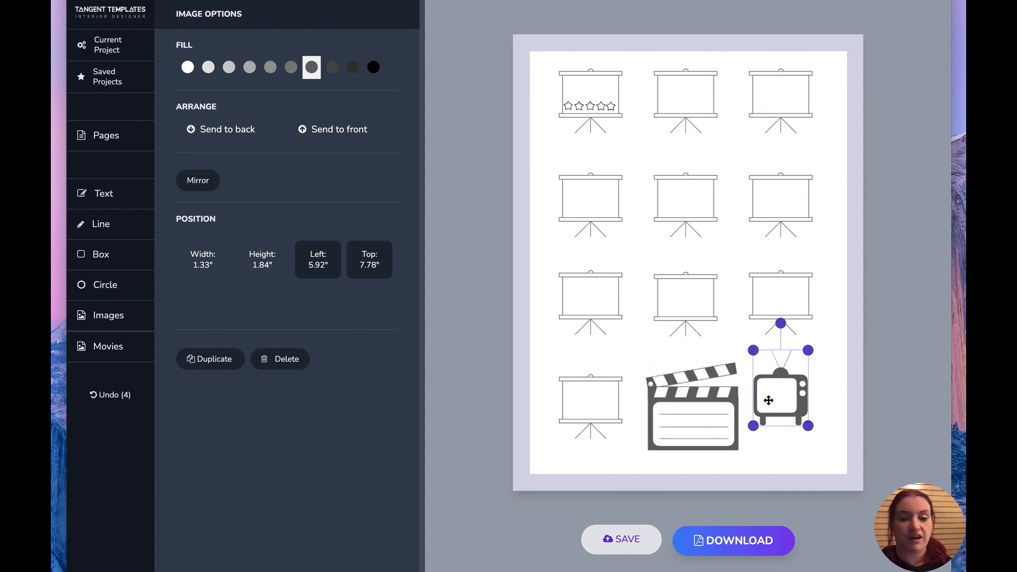
drag(808, 425, 831, 456)
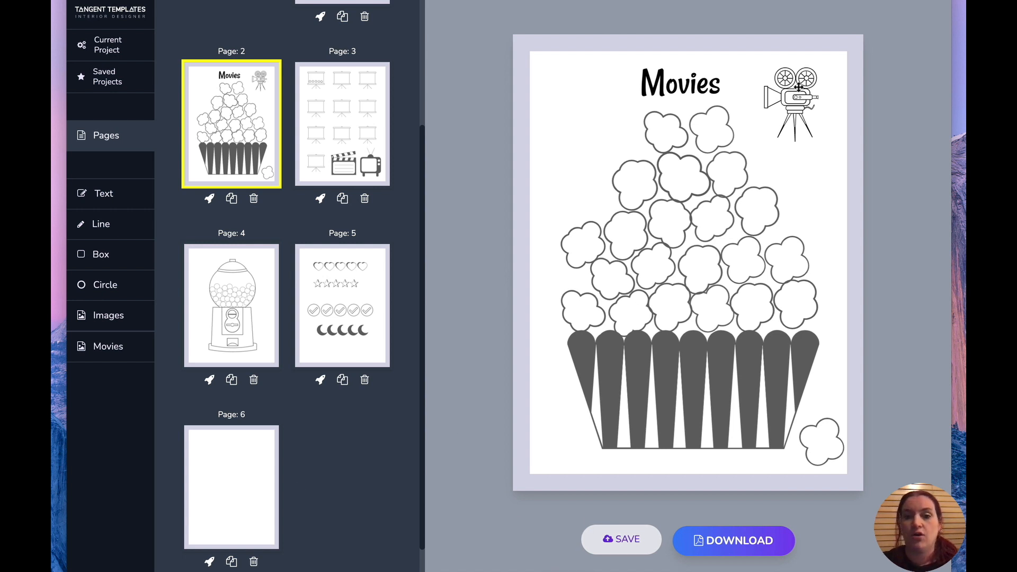
On page 2, delete the movie camera and move the loose popcorn piece into the popcorn pile.
click(792, 104)
key(Delete)
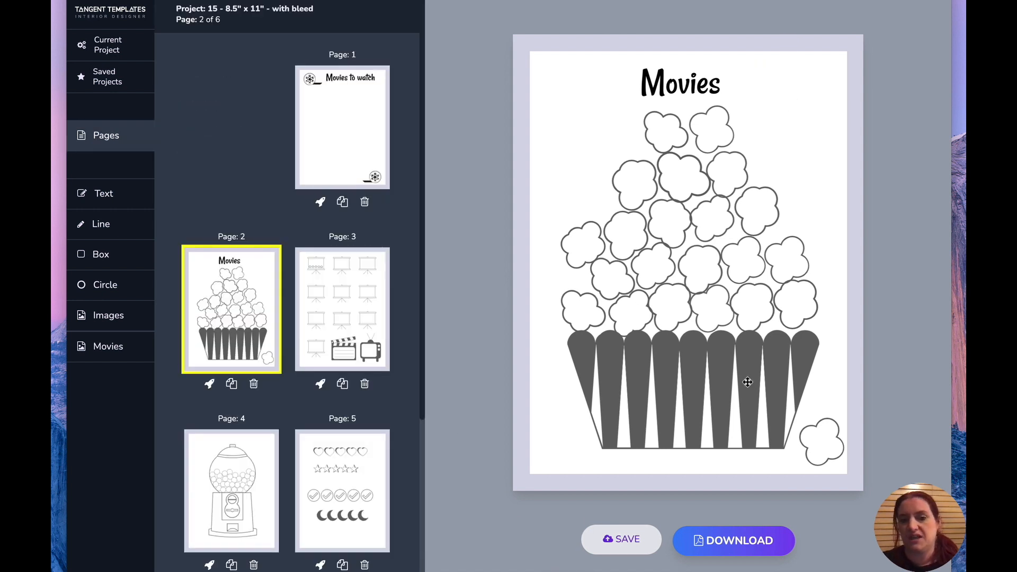
drag(819, 438, 600, 207)
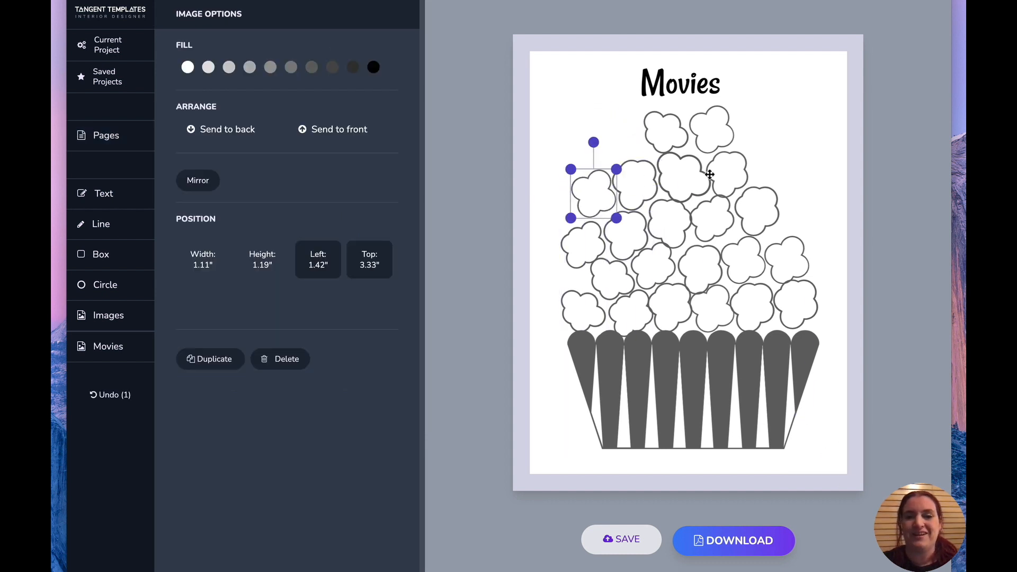
Open page 4 and move the gumball machine up toward the top of the page.
click(142, 351)
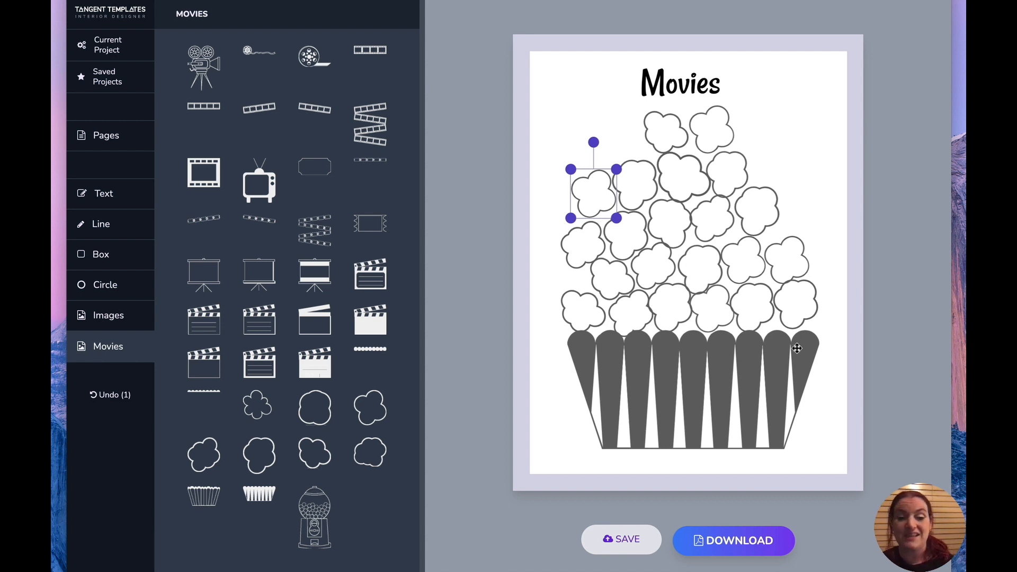
click(125, 135)
click(234, 470)
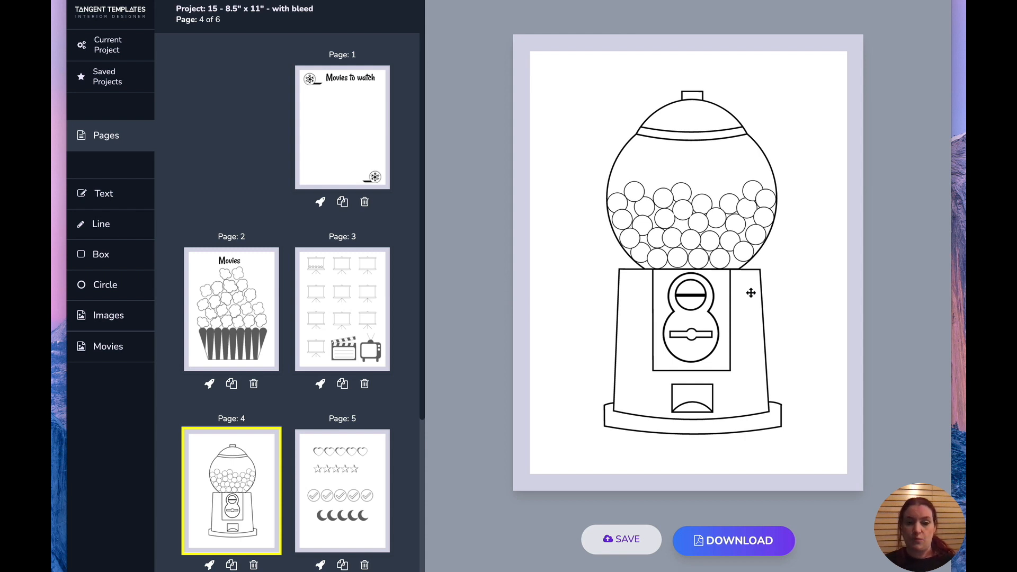
click(122, 354)
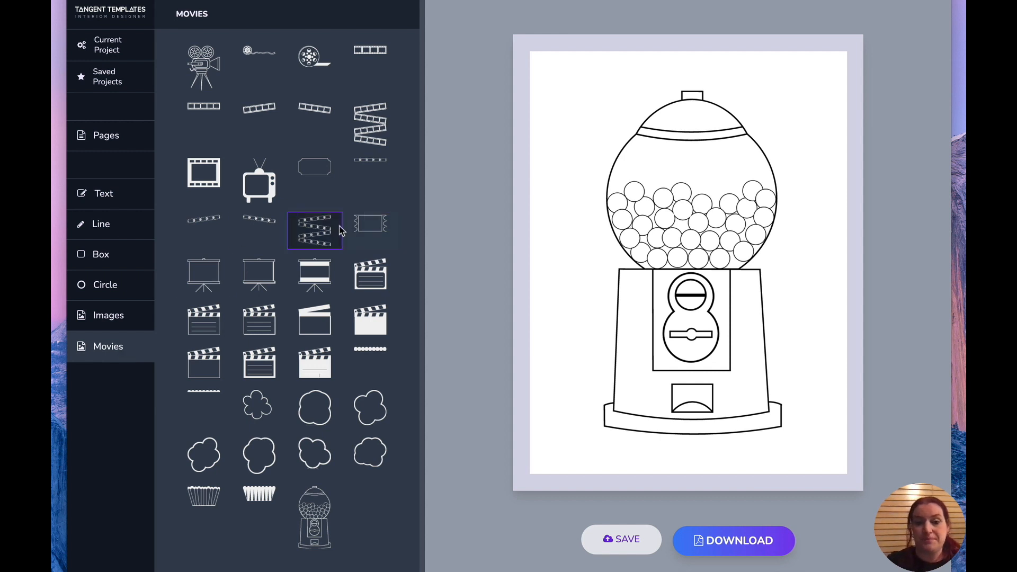
click(682, 224)
drag(682, 225, 671, 163)
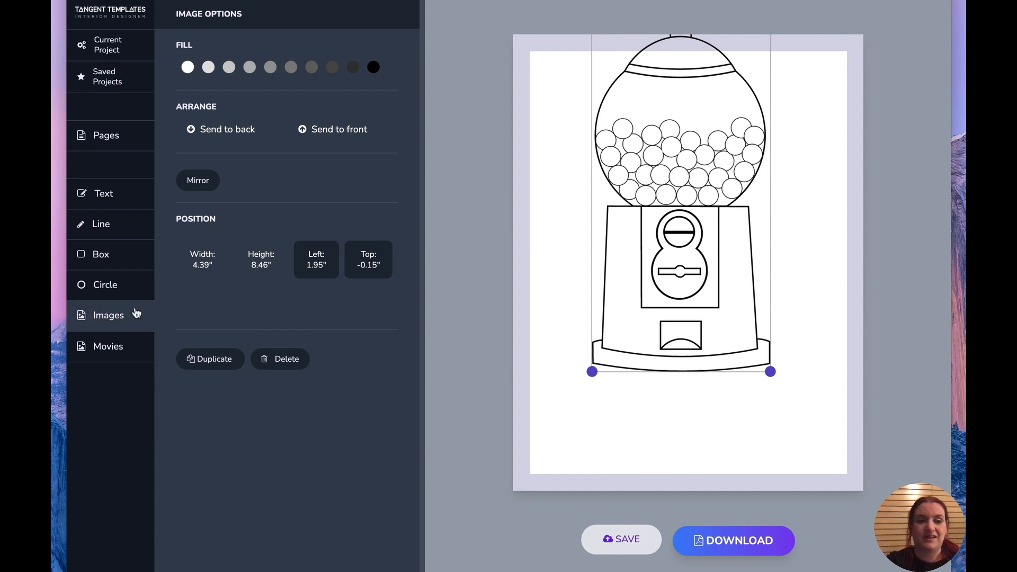
Insert the film reel with ribbon banner along the bottom of page 4, about 2.83 by 0.77 in.
click(103, 347)
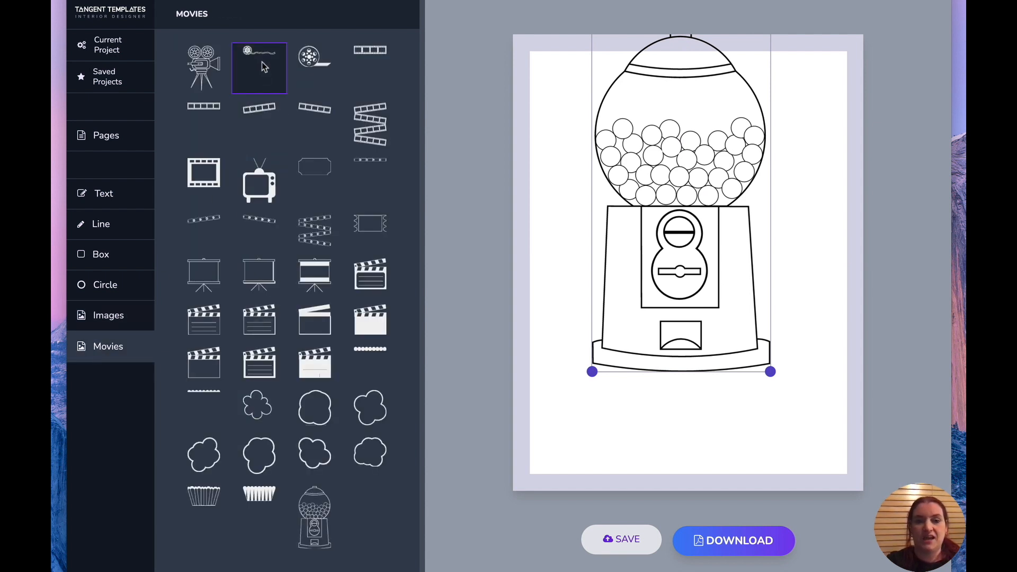
click(261, 62)
drag(588, 103, 801, 447)
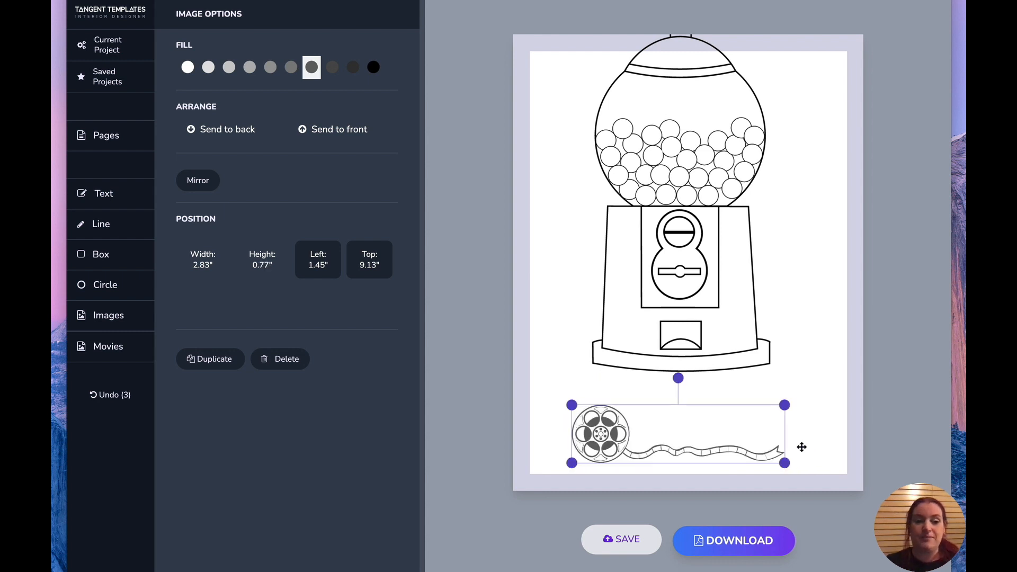
Delete the gumball machine from page 4.
click(107, 316)
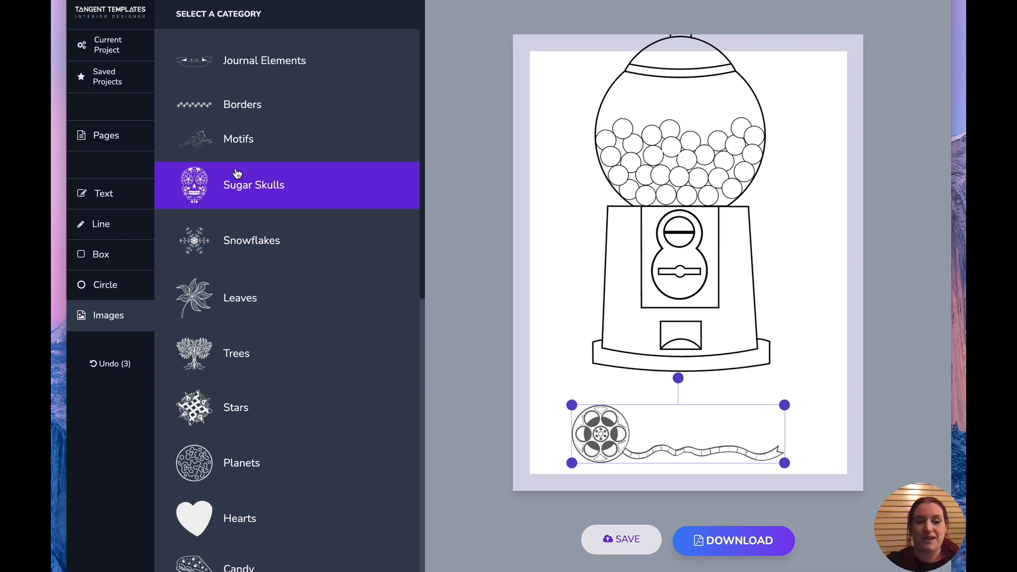
scroll(237, 173, down, 10)
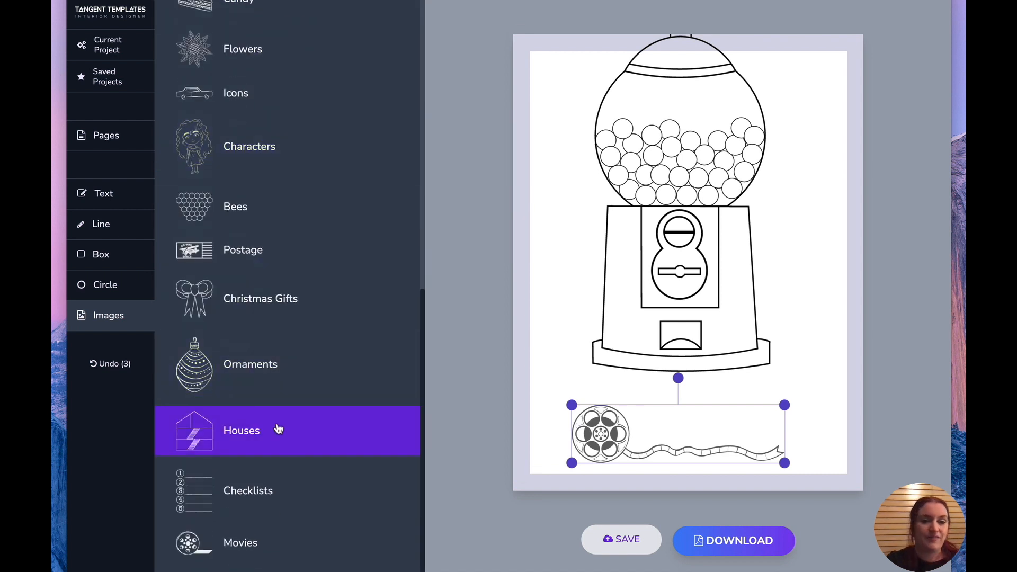
click(630, 215)
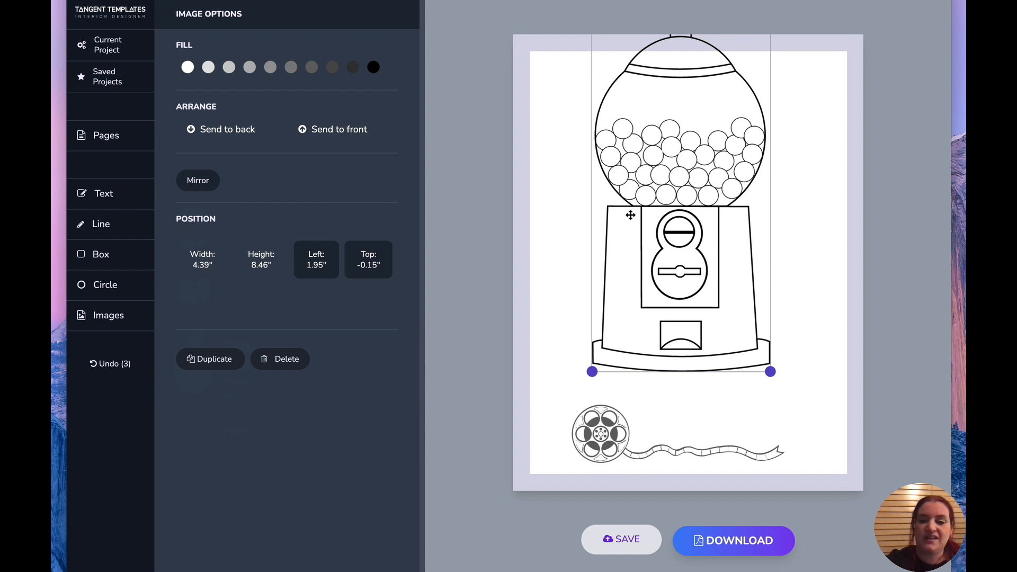
key(Delete)
Insert a house outline from the Houses images and enlarge it to about 5.90 by 6.31 in.
click(90, 318)
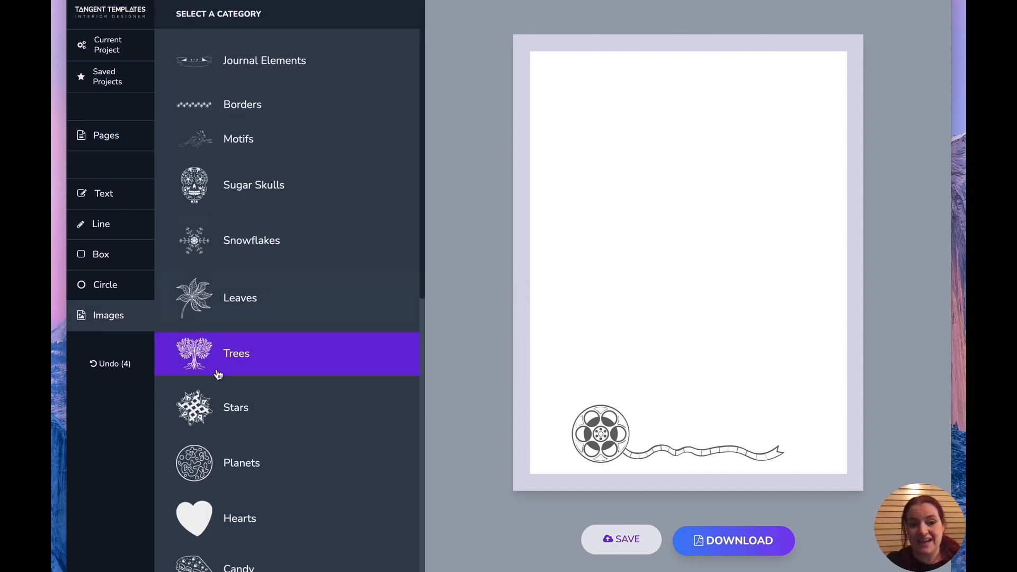
scroll(217, 374, down, 5)
click(244, 423)
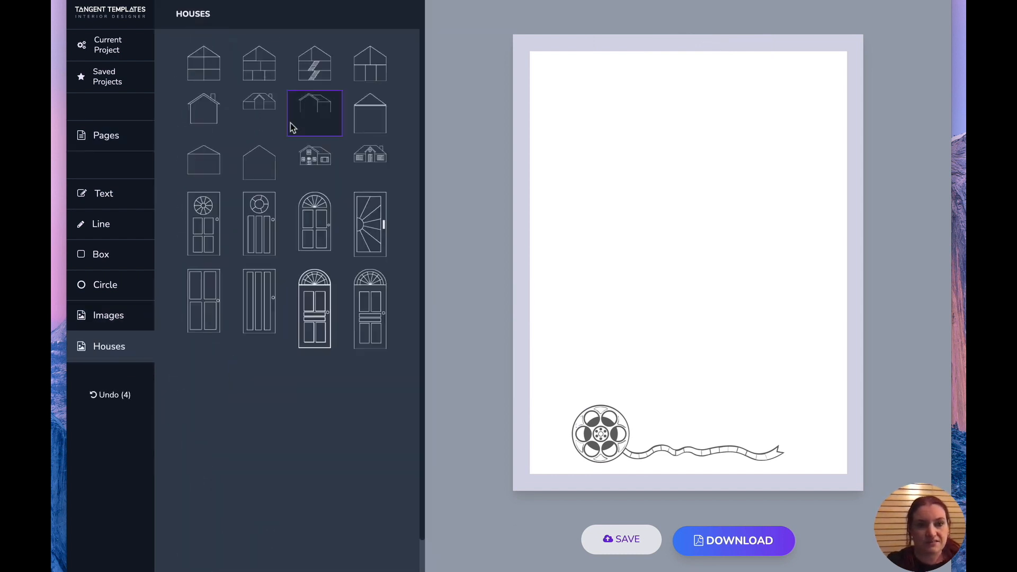
click(204, 66)
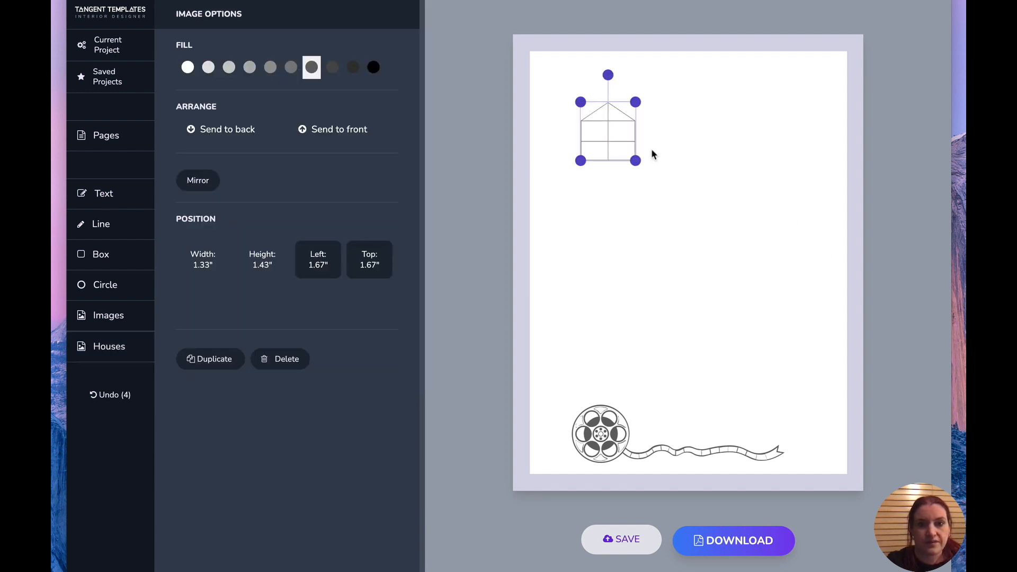
drag(636, 161, 823, 362)
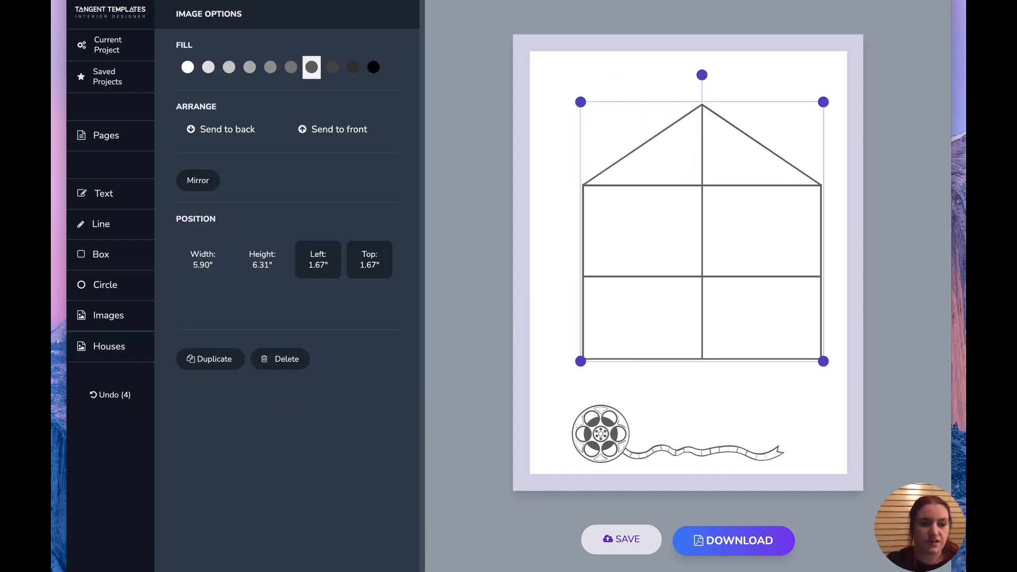
Insert the TV image from Movies into the house's bottom-right room.
scroll(248, 309, down, 10)
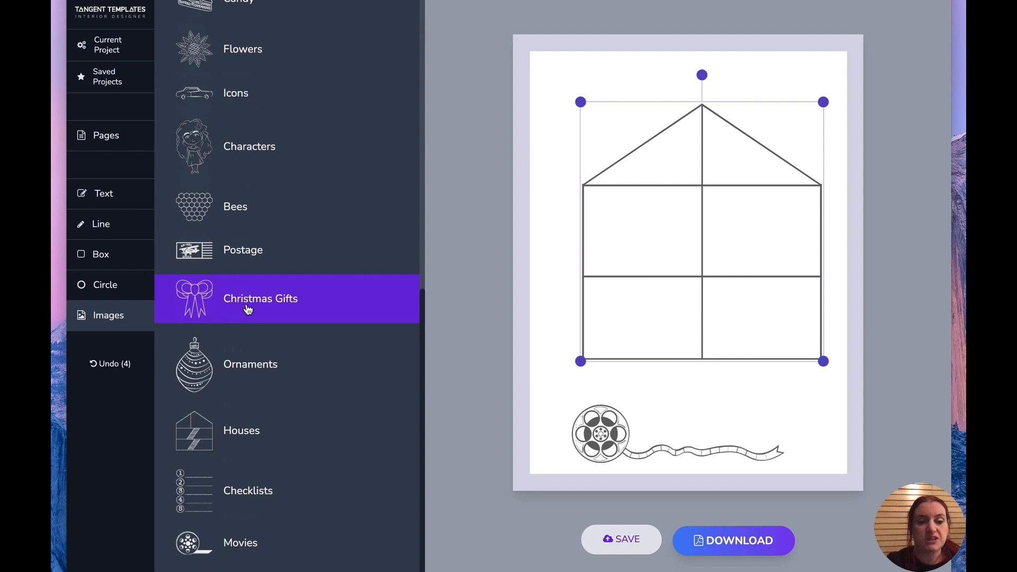
click(270, 538)
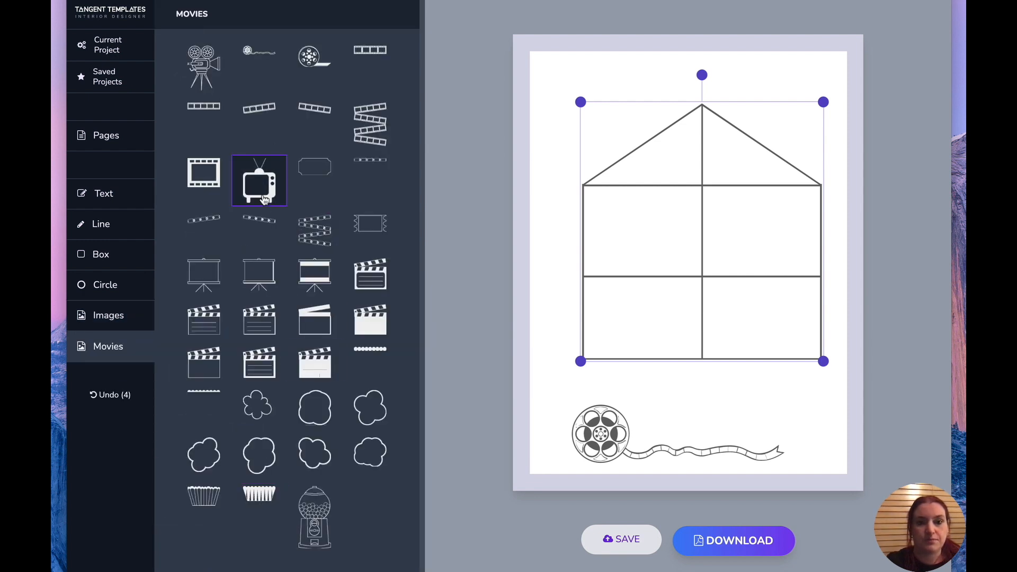
click(259, 180)
drag(615, 137, 789, 309)
click(773, 394)
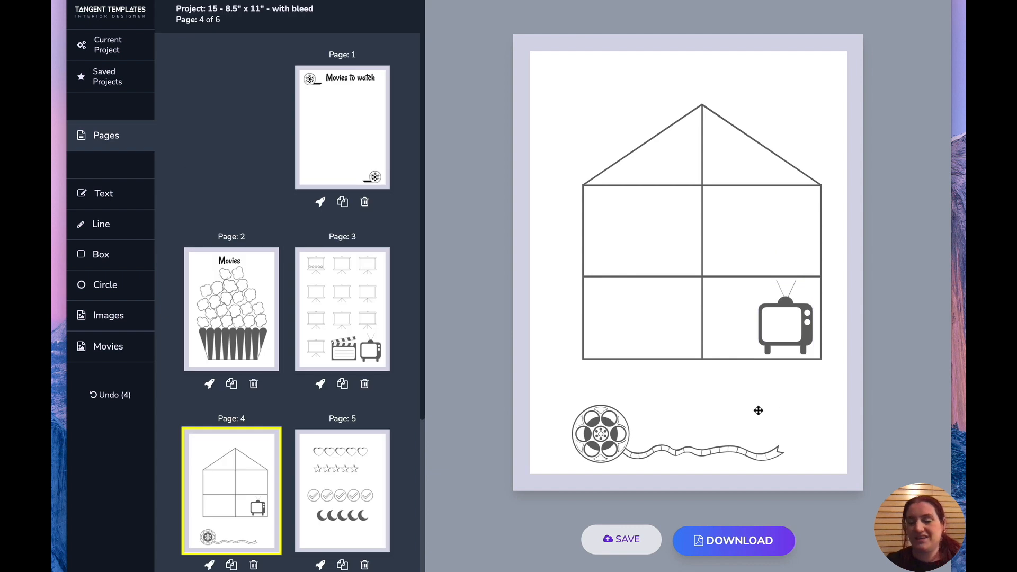